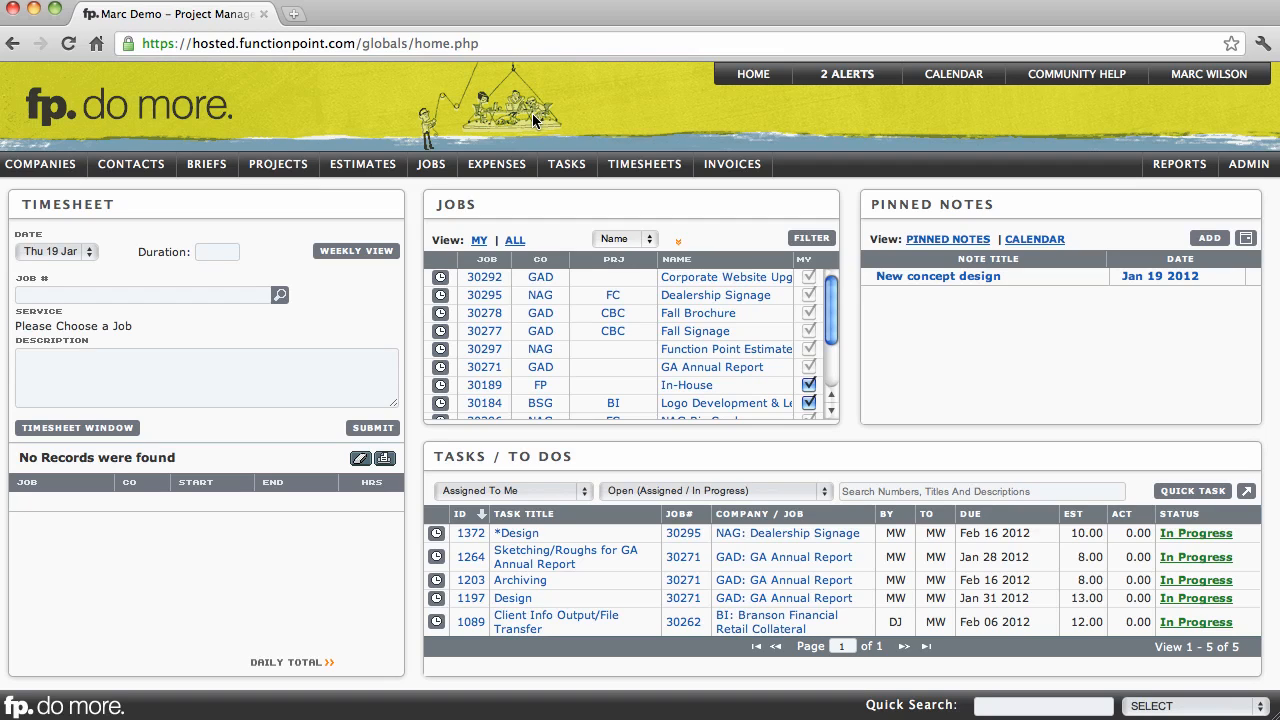
- Open a new external expense form
mouse_move(515, 168)
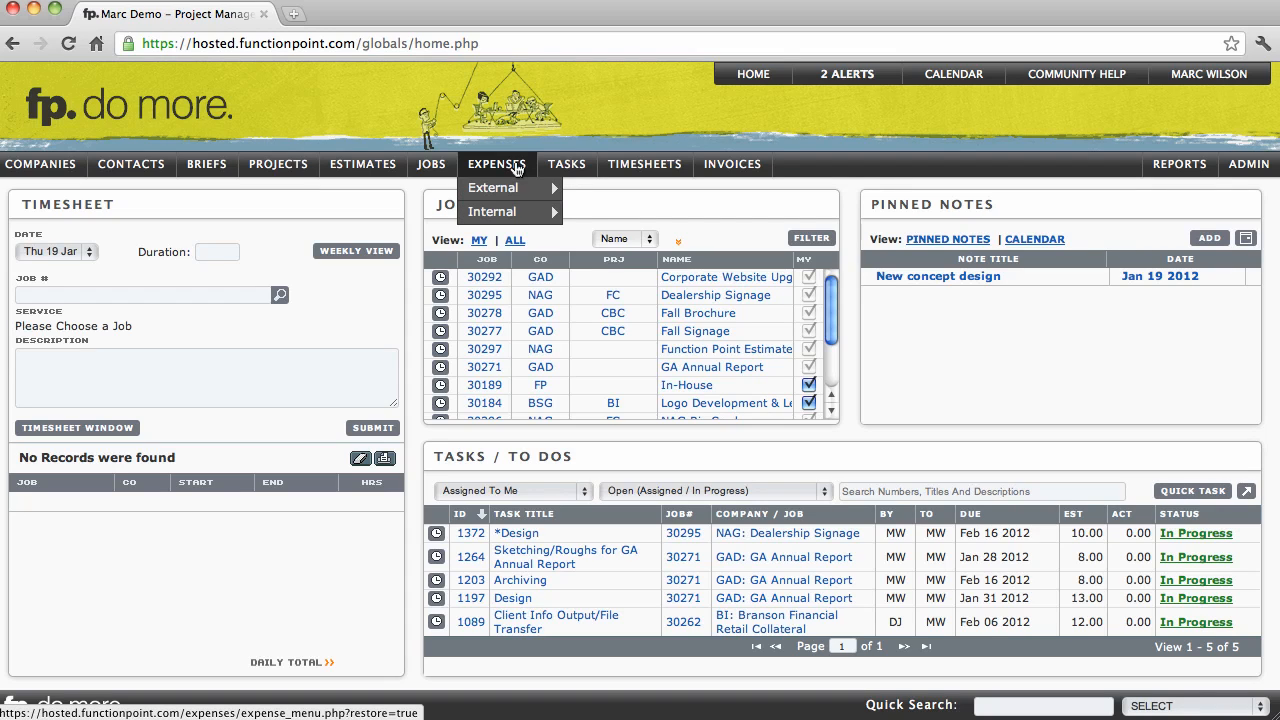
mouse_move(500, 192)
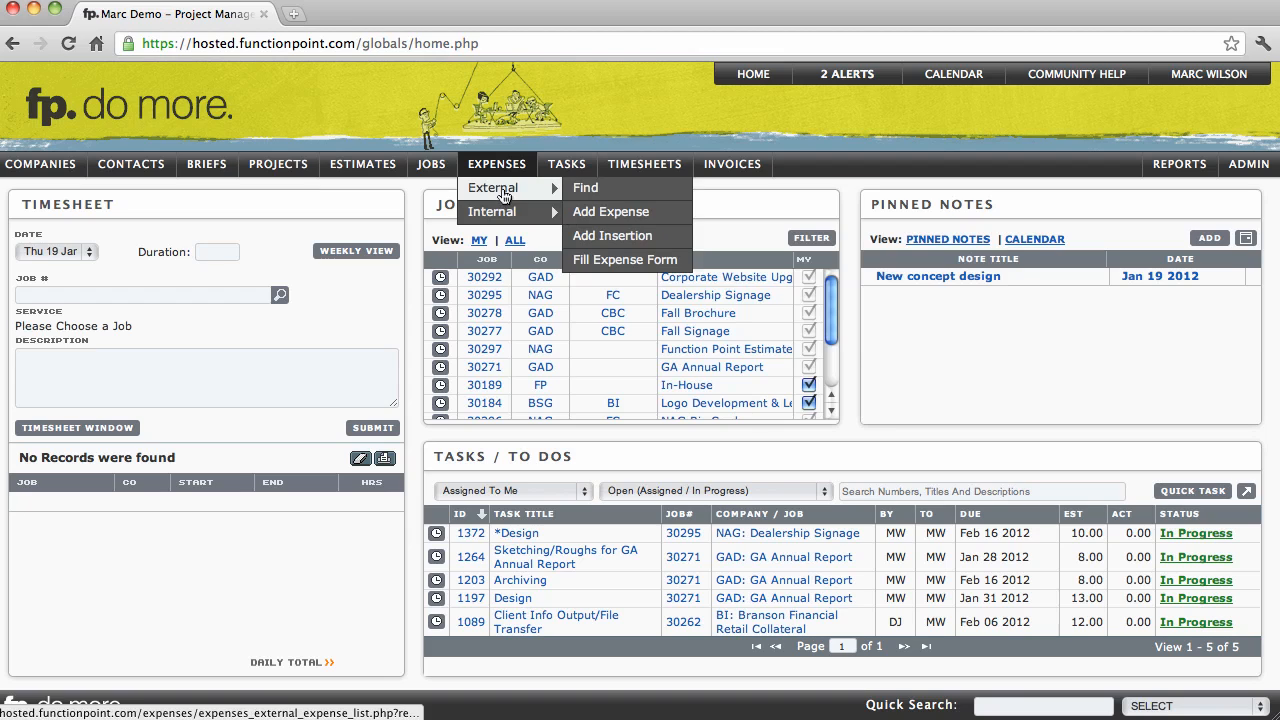
left_click(605, 211)
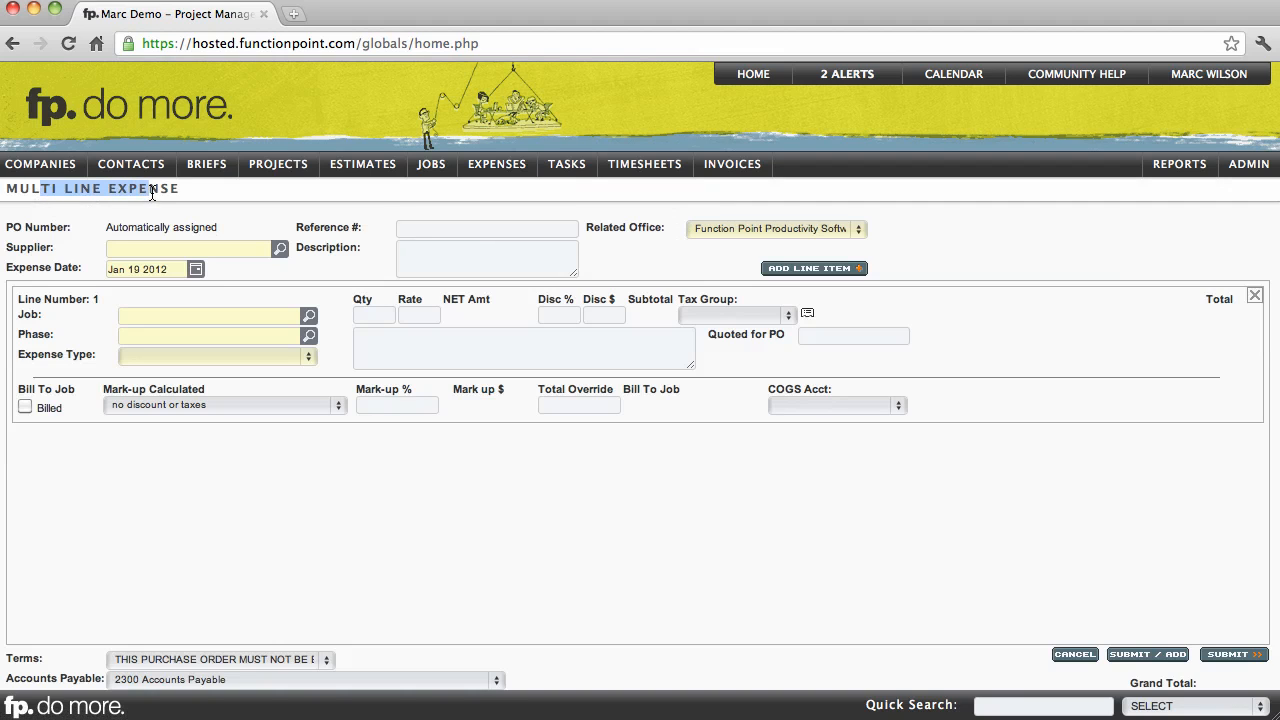
- Add a second line item to the expense, and remove one of the two empty lines
left_click(783, 275)
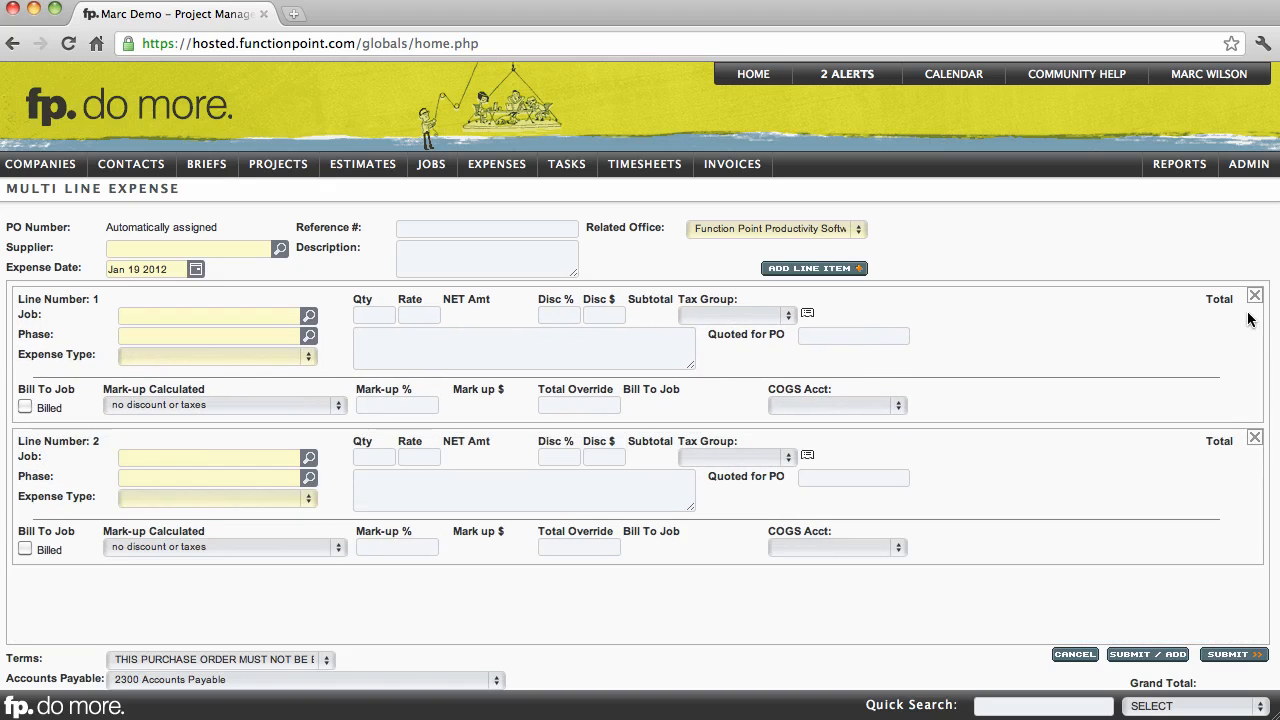
left_click(1254, 296)
left_click(1026, 251)
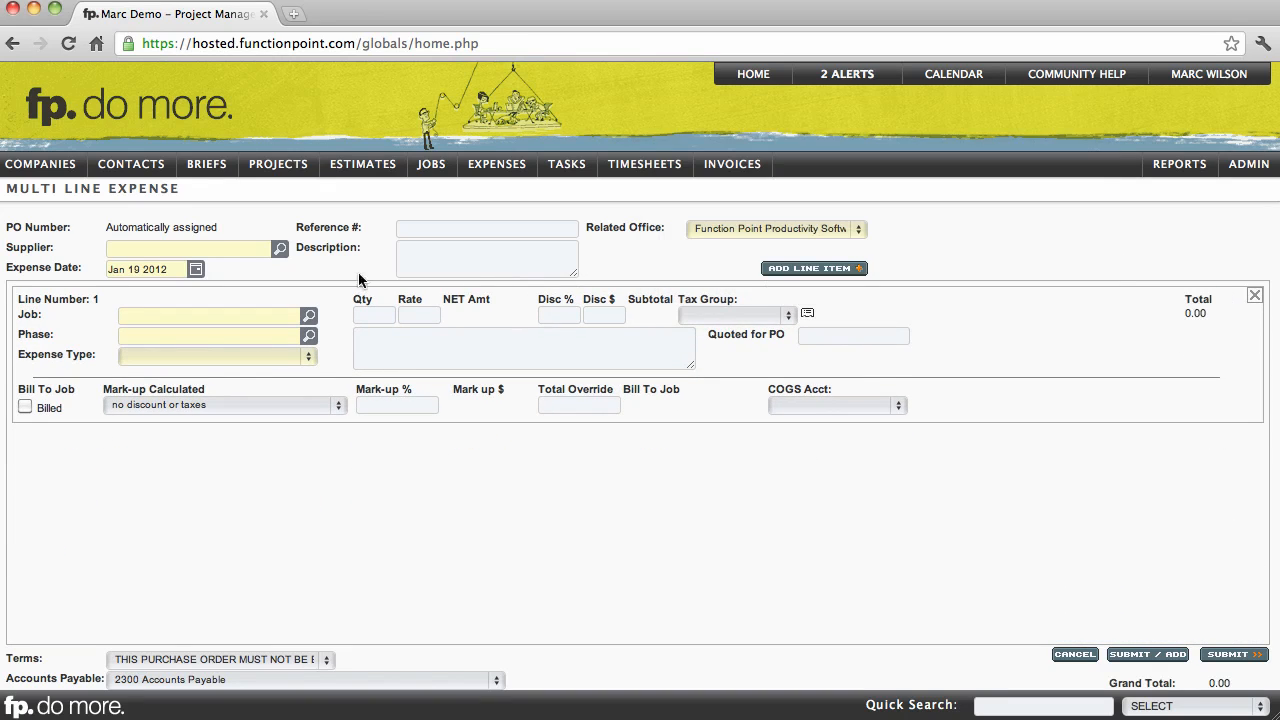
- Look up suppliers matching "print" and set the supplier to Starboarding Custom Printing
left_click(223, 251)
type("print")
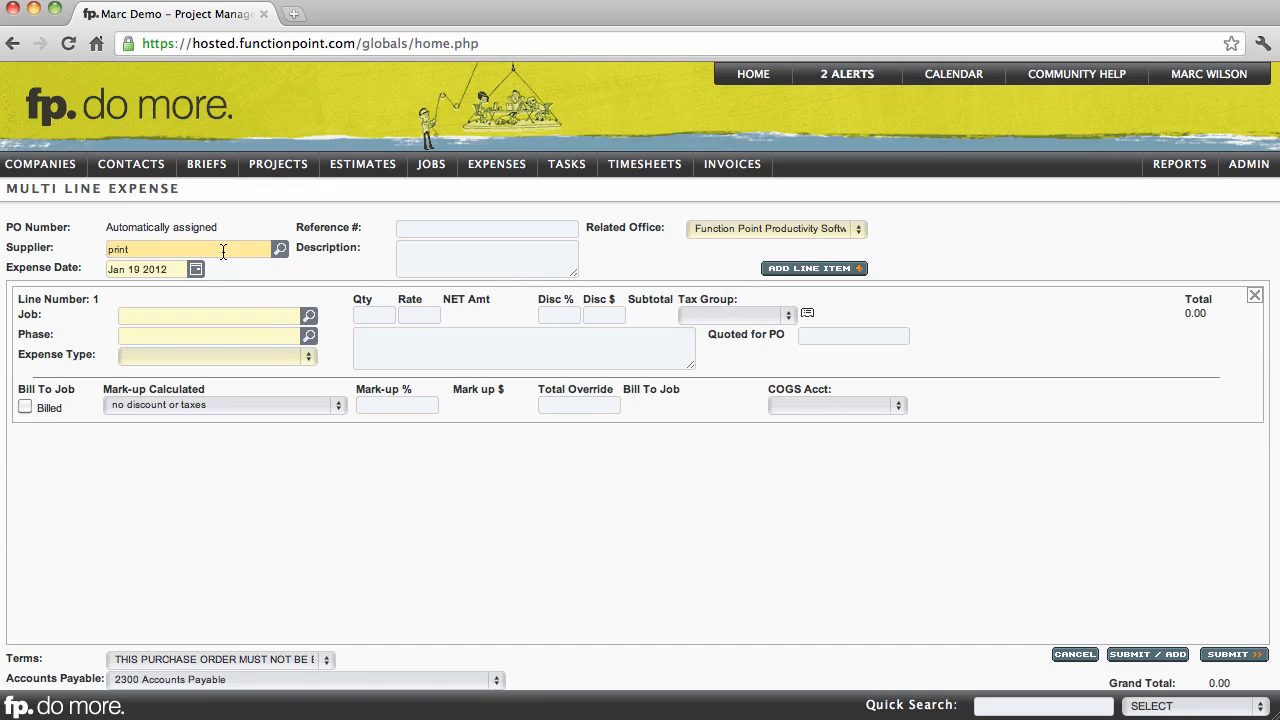
left_click(284, 234)
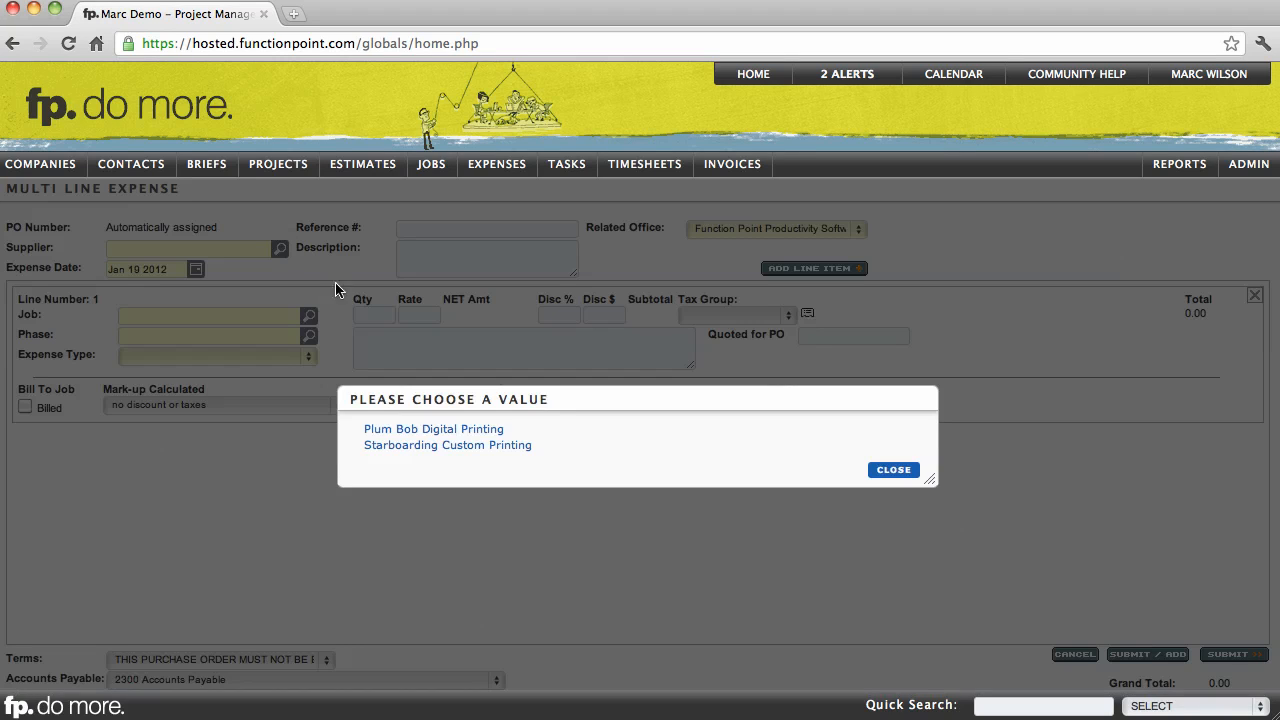
left_click(404, 446)
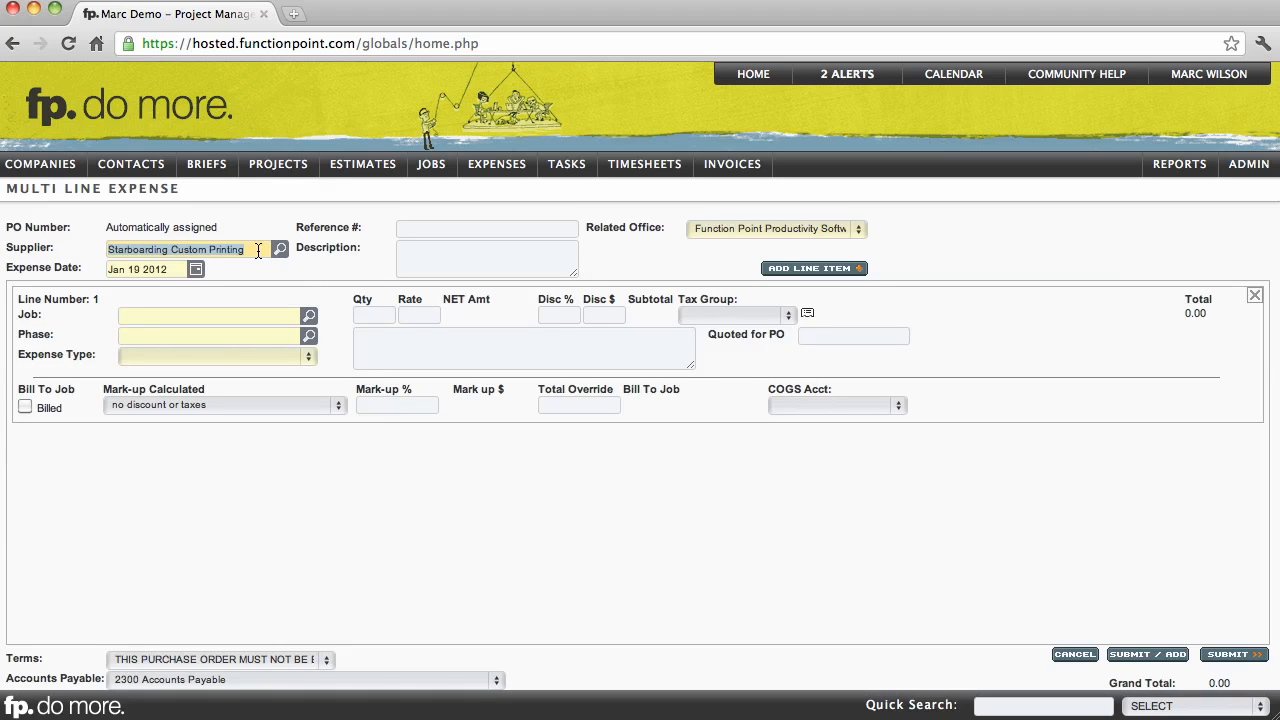
- Assign line 1 to job 30295 and choose Specification and Concept as its phase
left_click(240, 316)
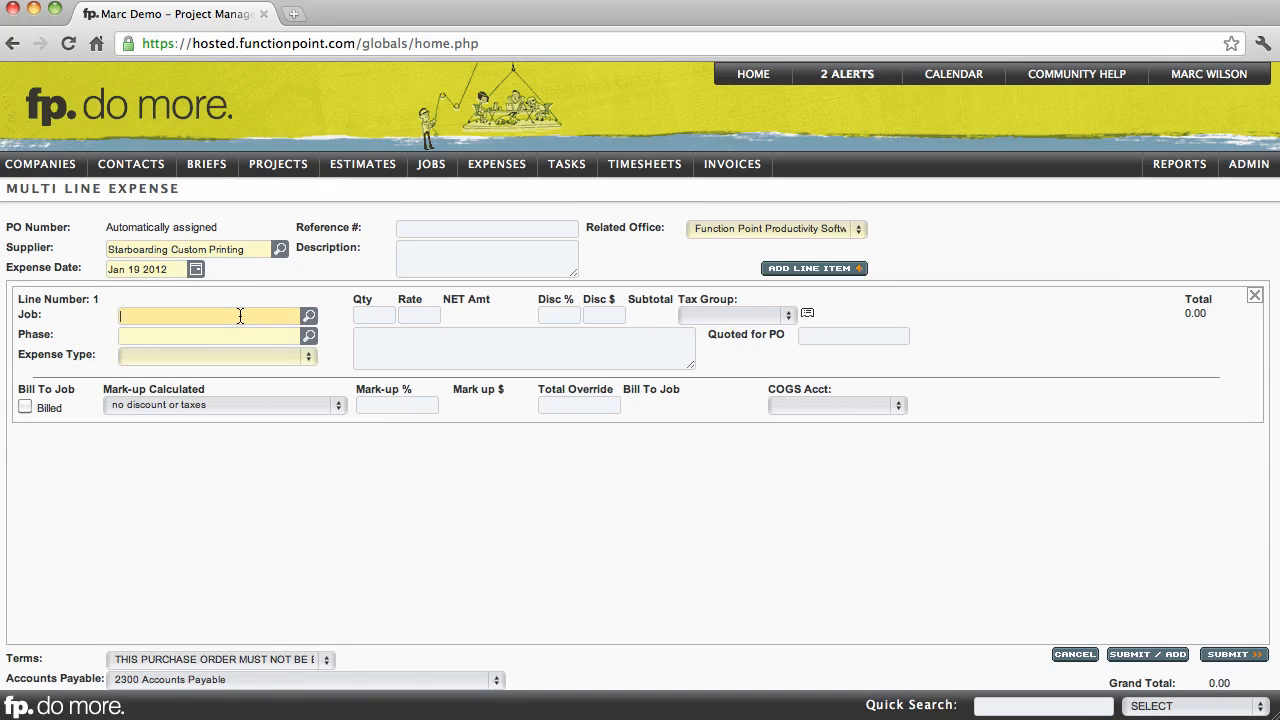
type("30295")
left_click(280, 455)
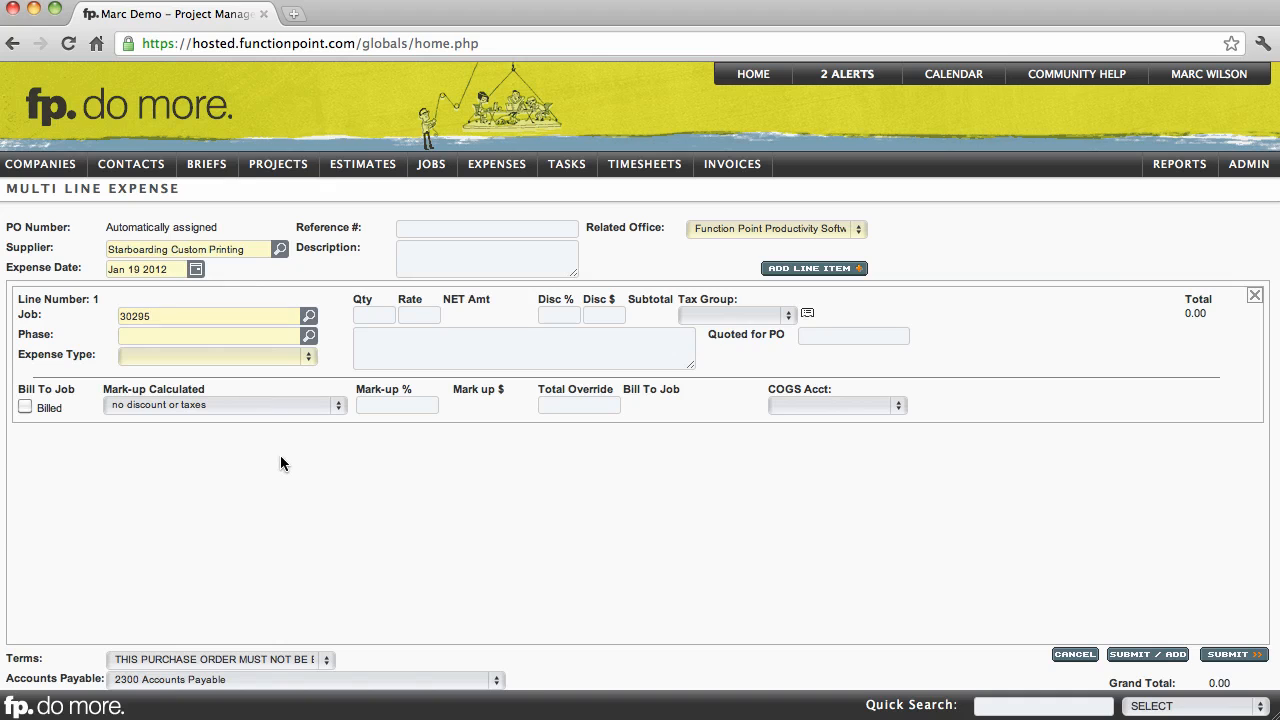
left_click(309, 337)
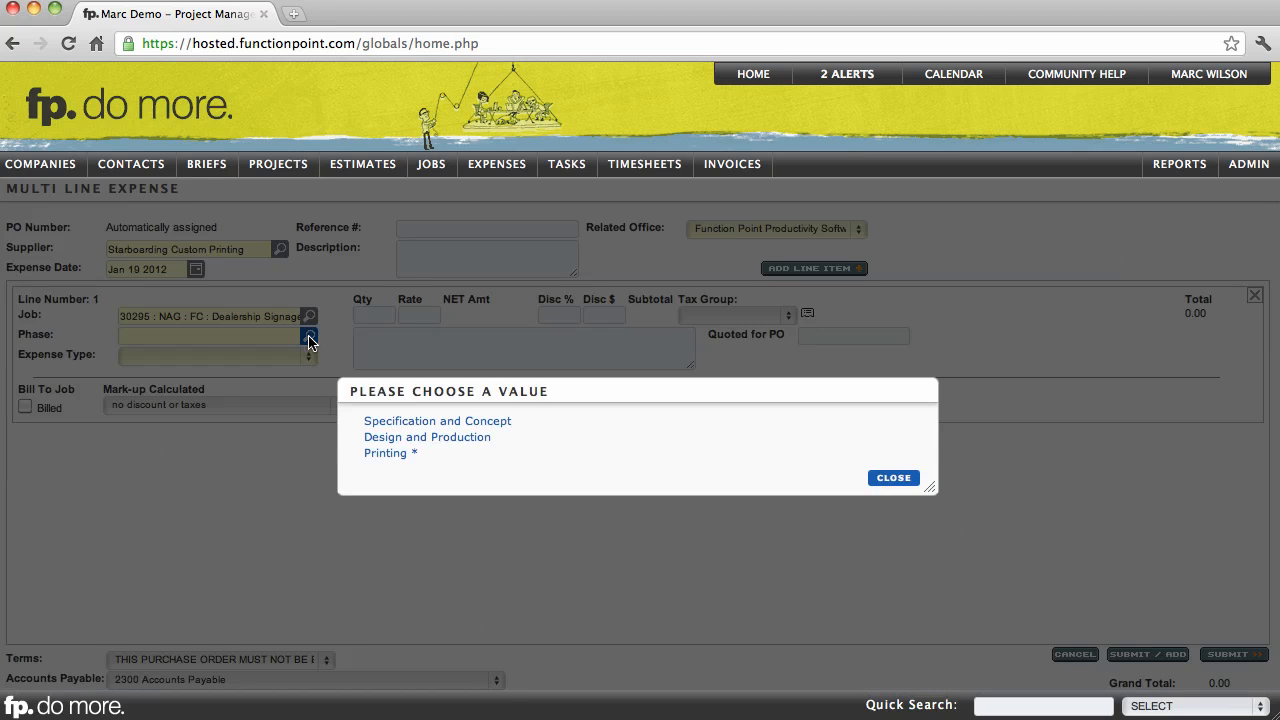
left_click(376, 422)
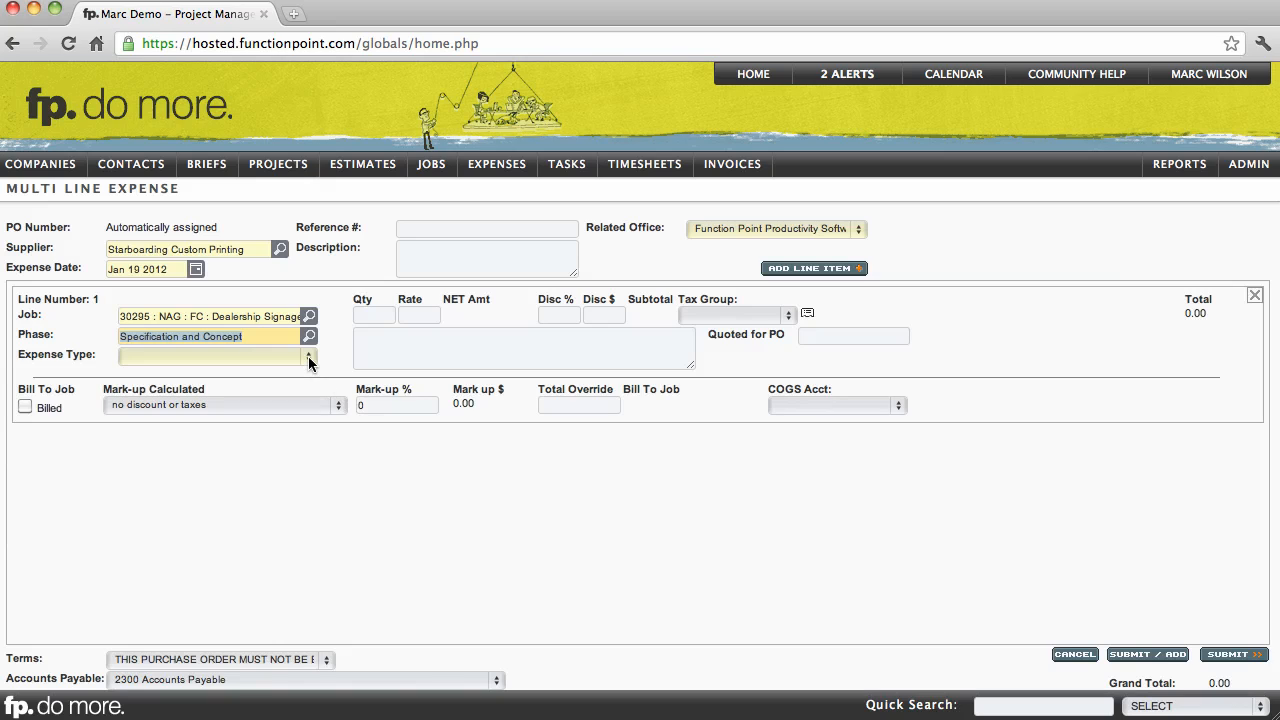
- Set line 1's expense type to Photography, with a quantity of 10 and a rate of 100
left_click(308, 356)
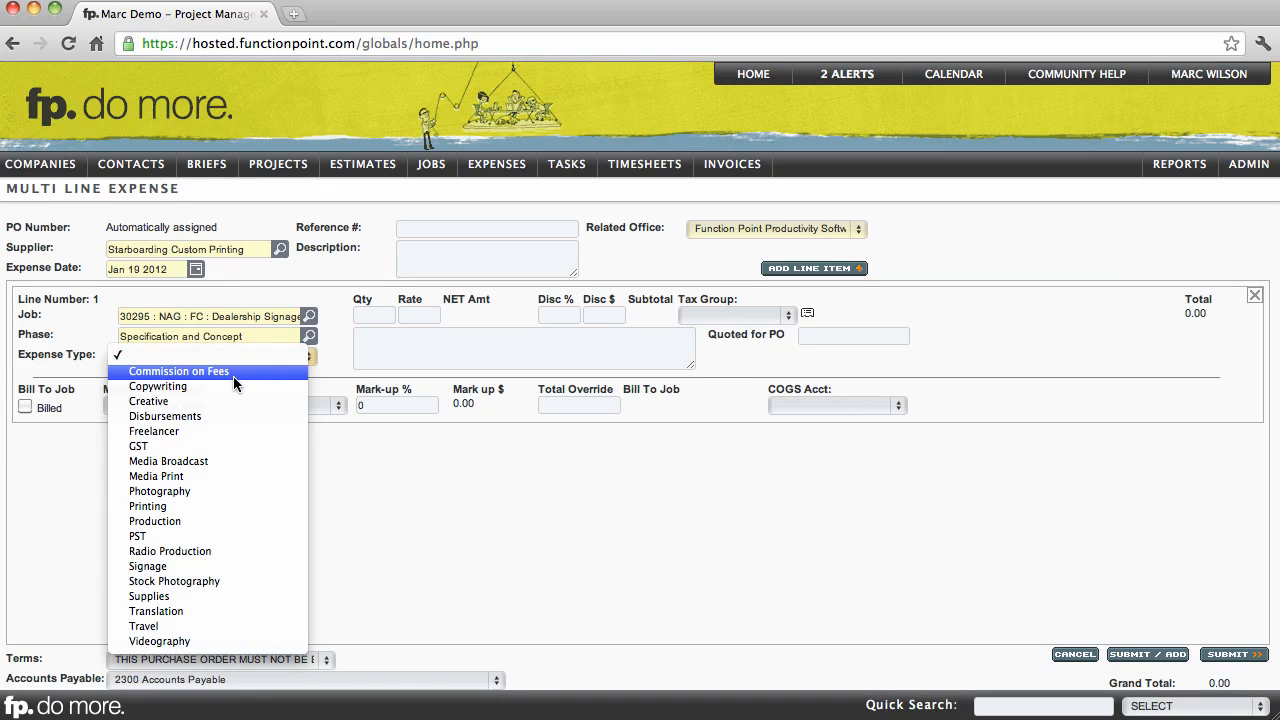
left_click(193, 491)
left_click(361, 315)
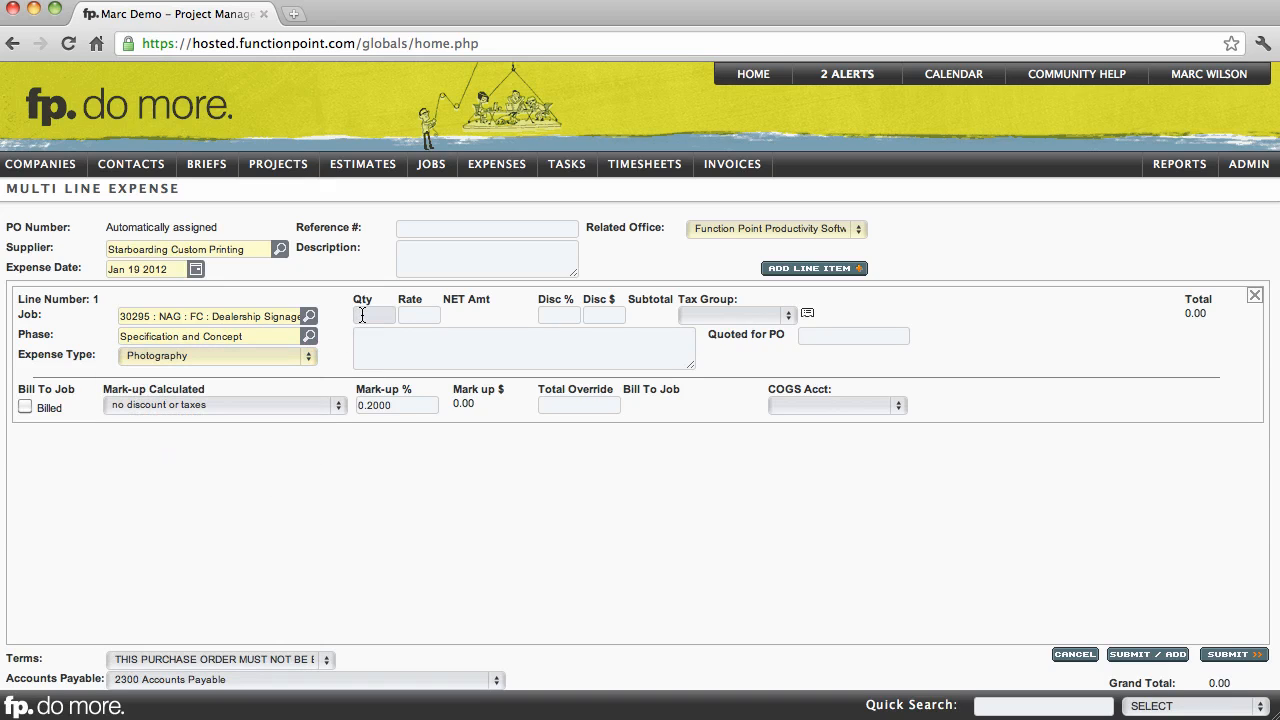
type("10")
left_click(401, 316)
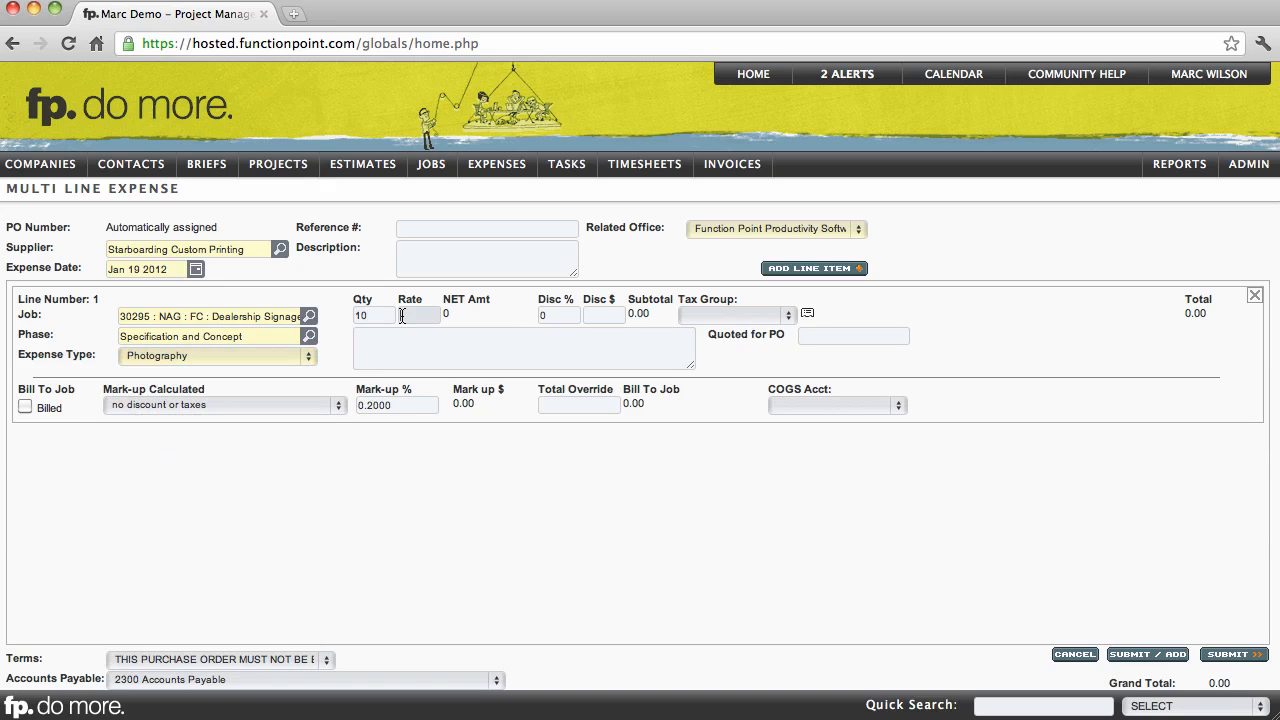
type("100")
key("Tab")
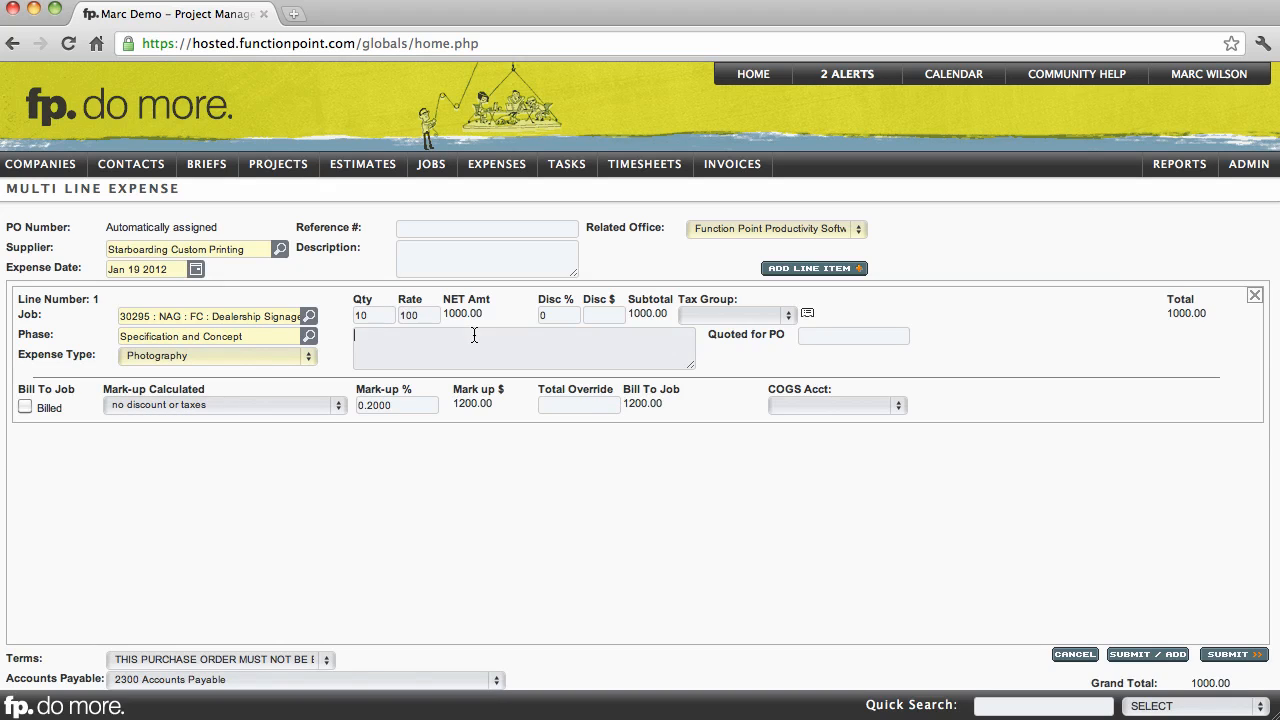
left_click(601, 316)
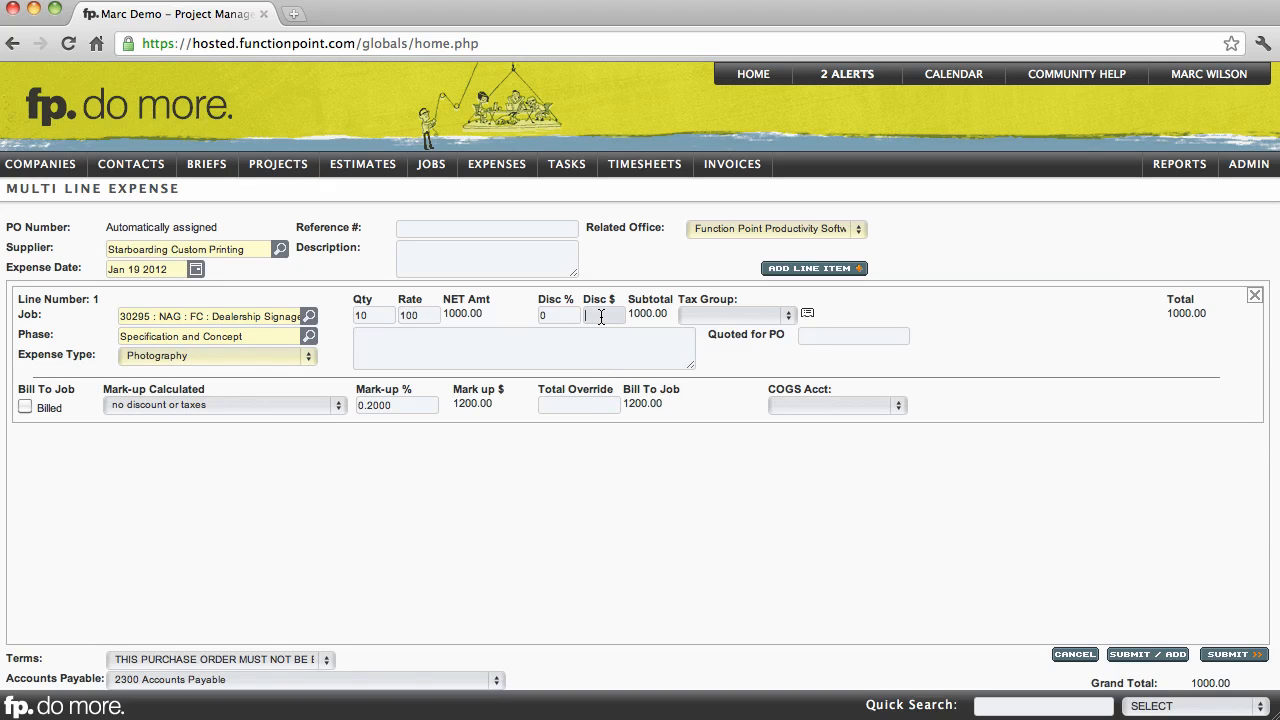
left_click(727, 316)
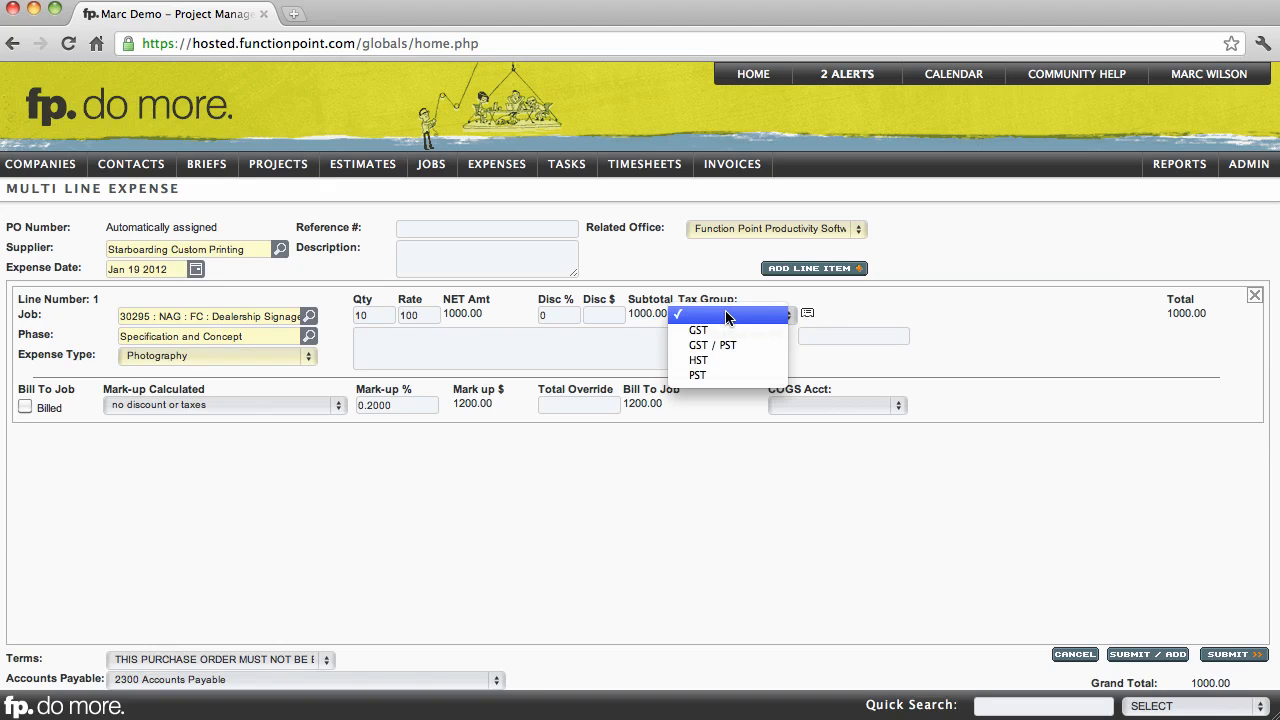
left_click(869, 320)
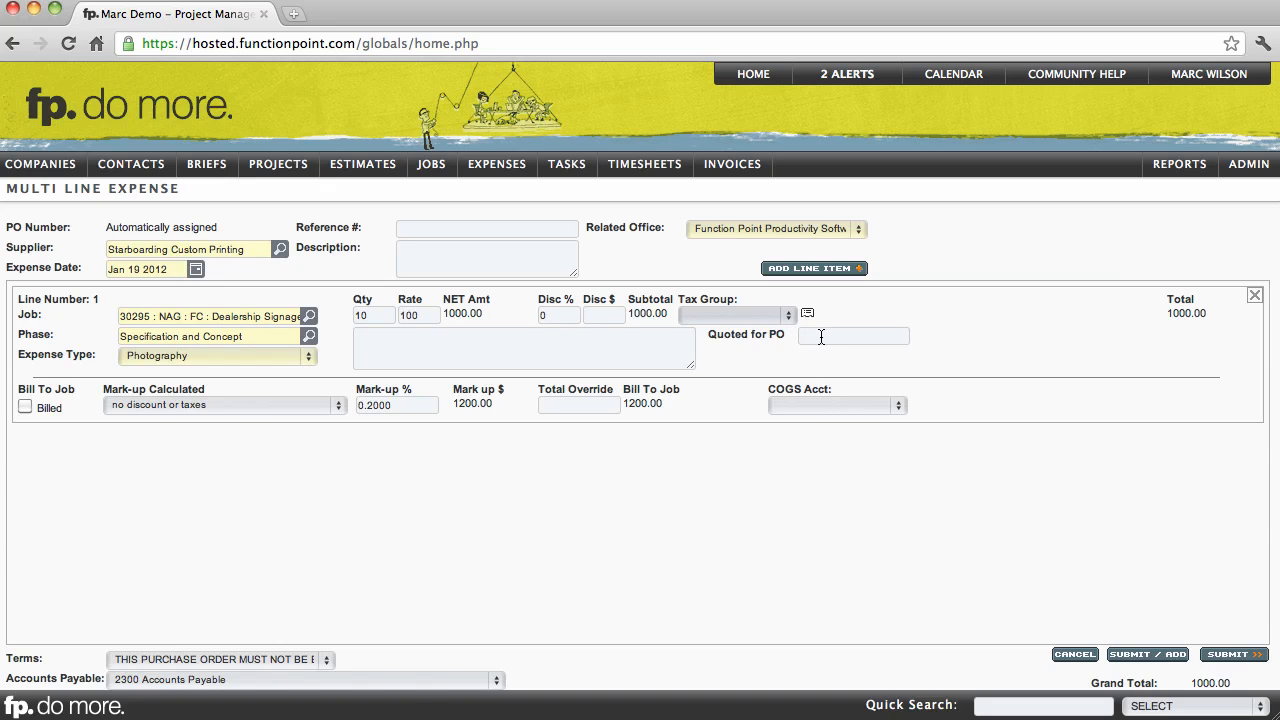
- Enter 1000 as the line's amount quoted for PO and describe it as "Description of the item being purchased"
left_click(784, 340)
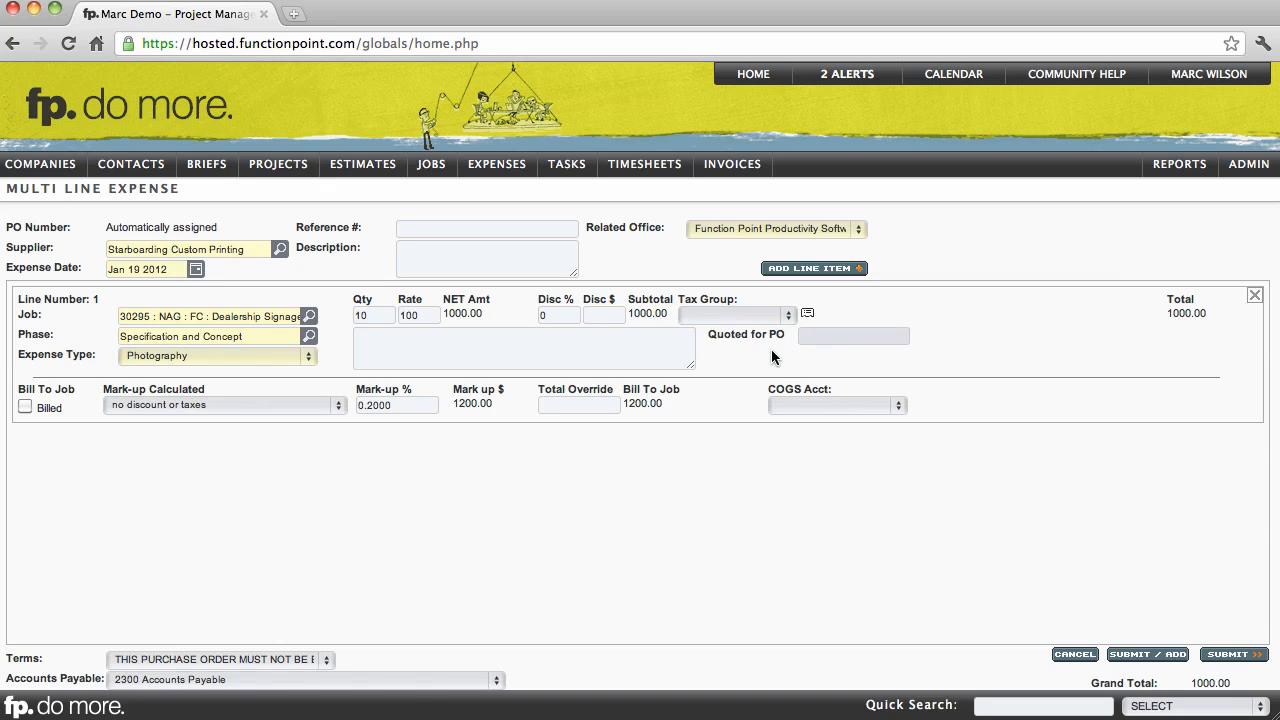
type("1000")
left_click(622, 352)
type("Descr")
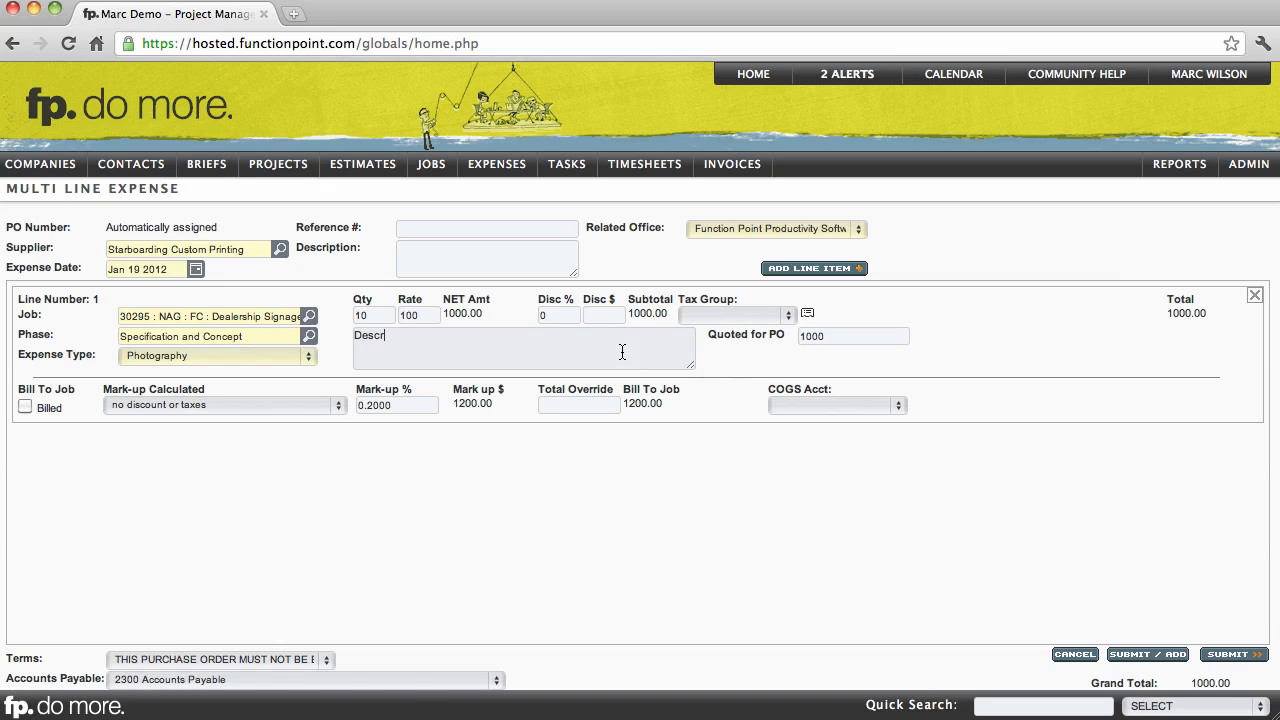
type("iption of the item being p")
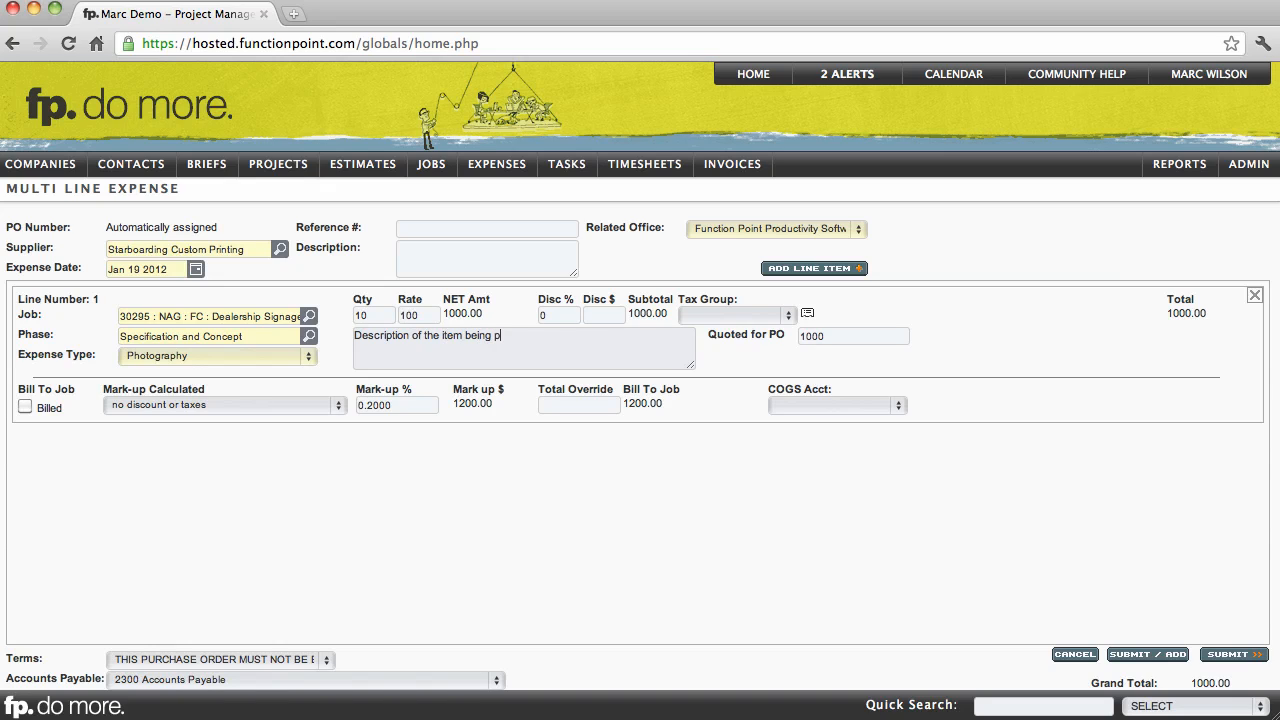
type("urchased")
left_click(410, 407)
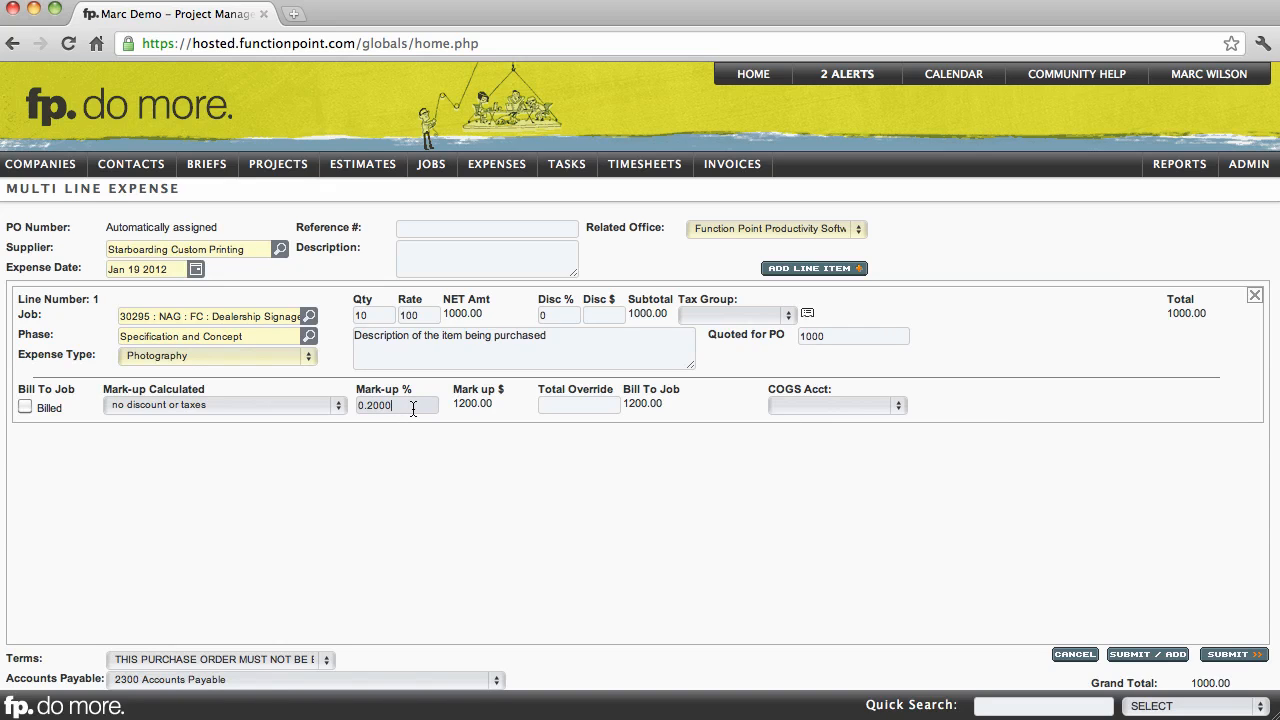
left_click_drag(402, 405, 367, 408)
left_click(408, 454)
- Set the line's COGS account to 5930 Other (COGS) and submit the expense
left_click(897, 408)
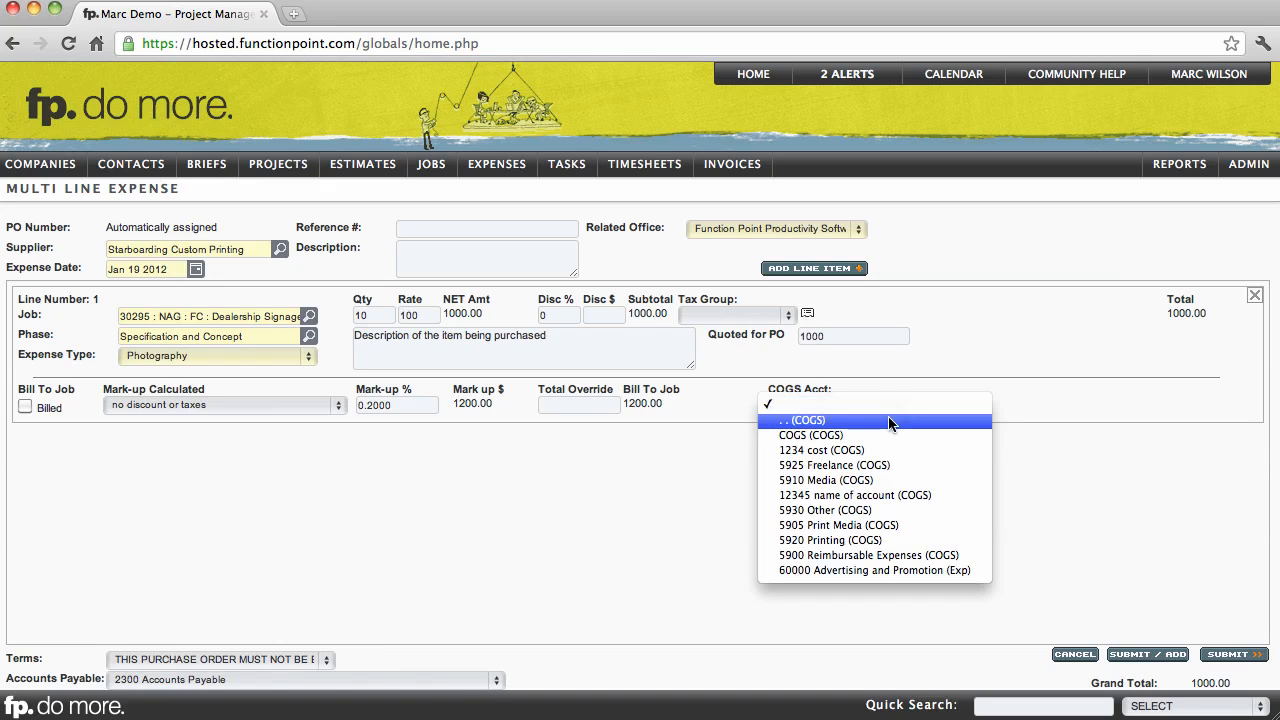
left_click(846, 510)
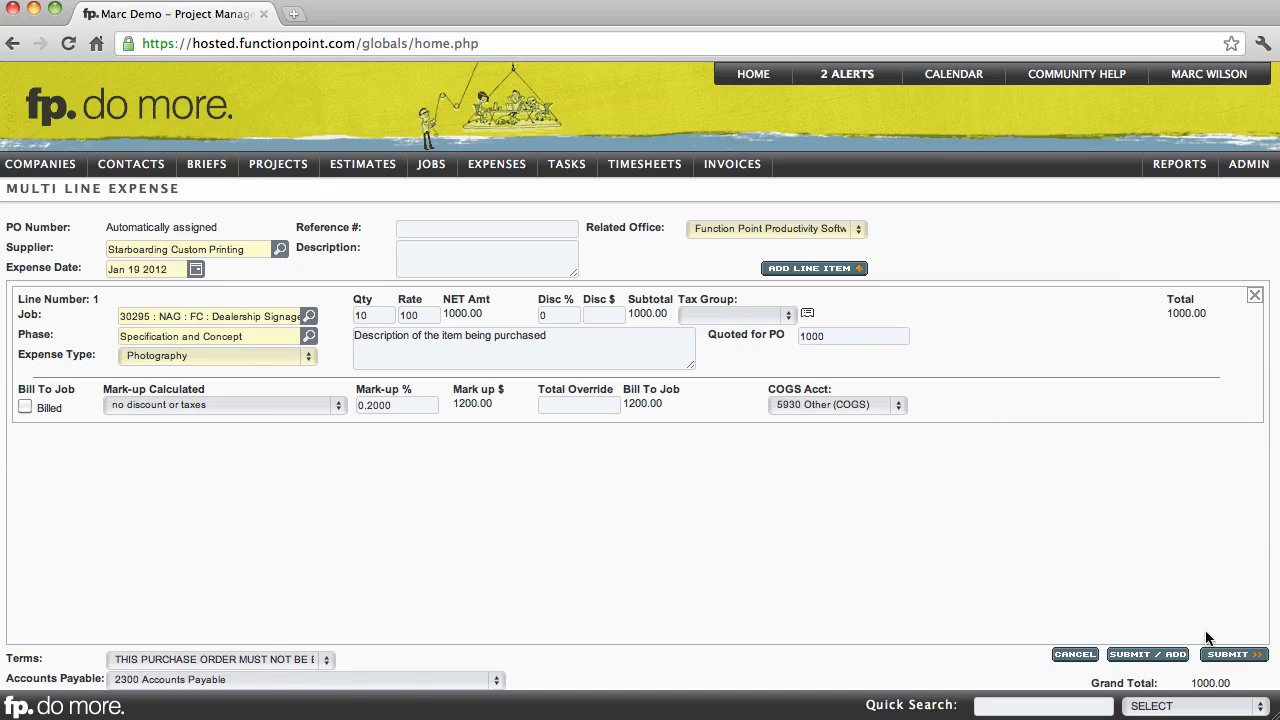
left_click(1221, 656)
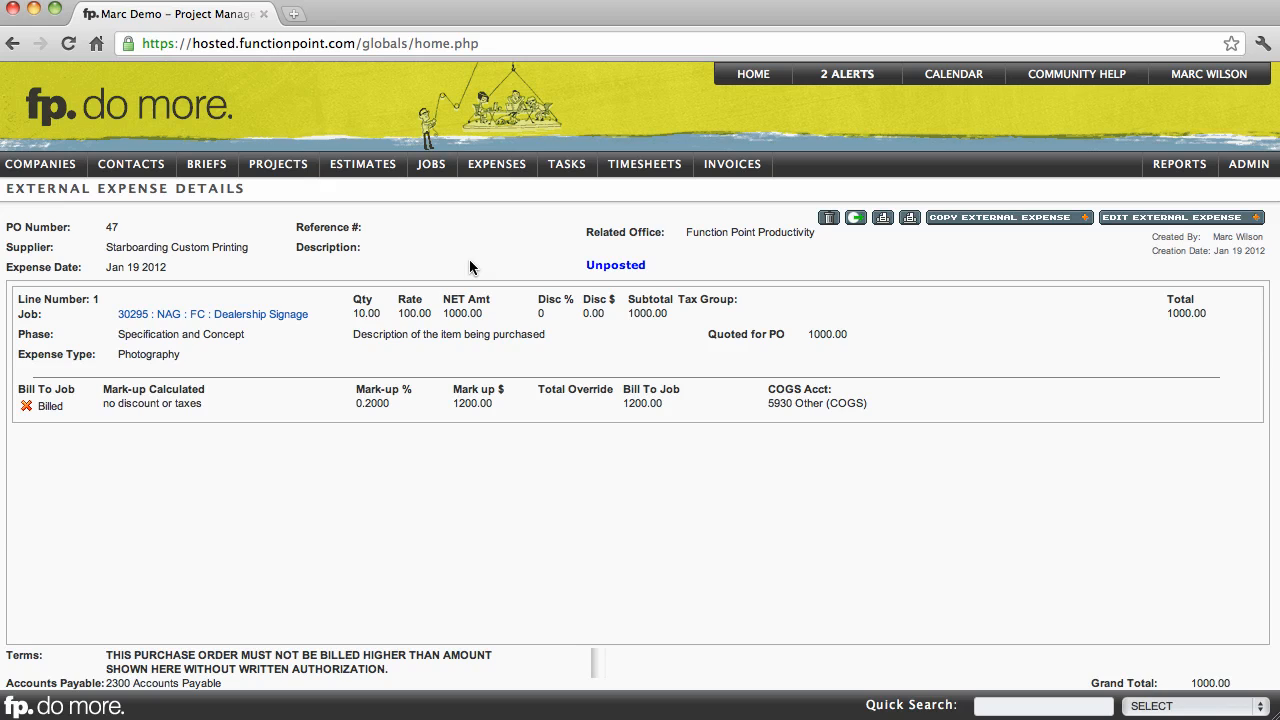
- Open job 30295 Dealership Signage and show its financials
mouse_move(433, 164)
mouse_move(435, 210)
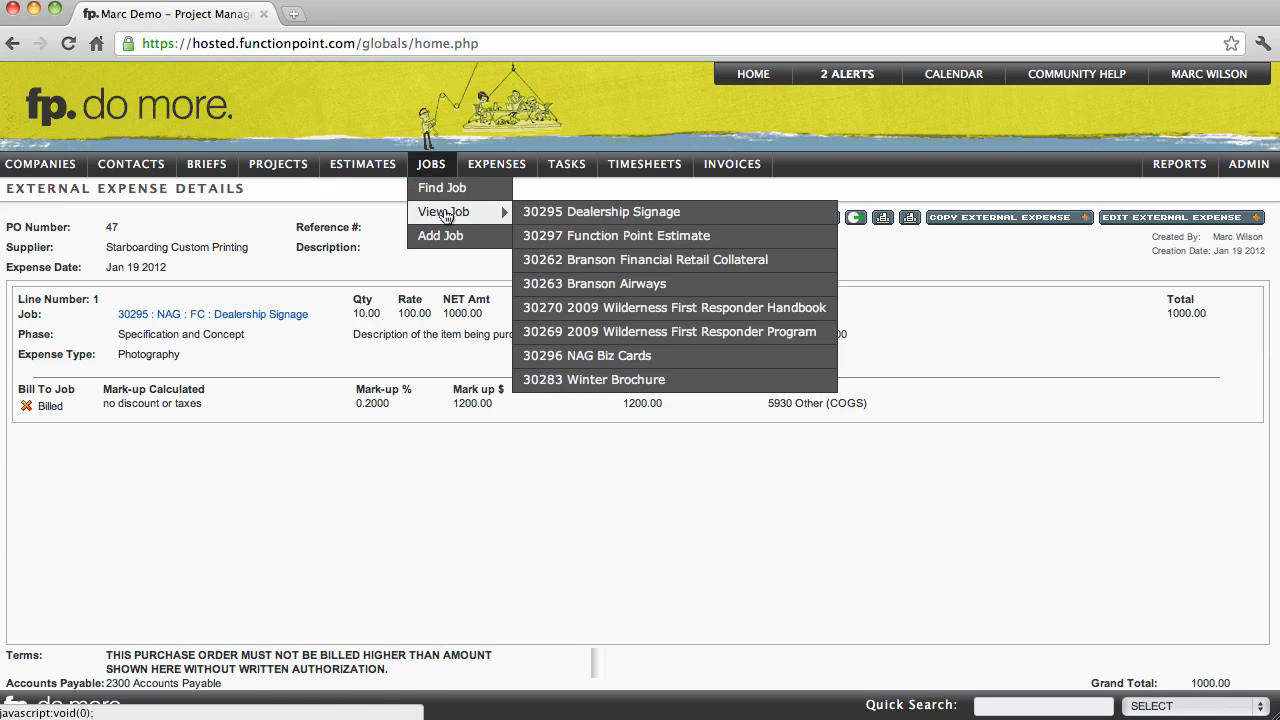
left_click(545, 213)
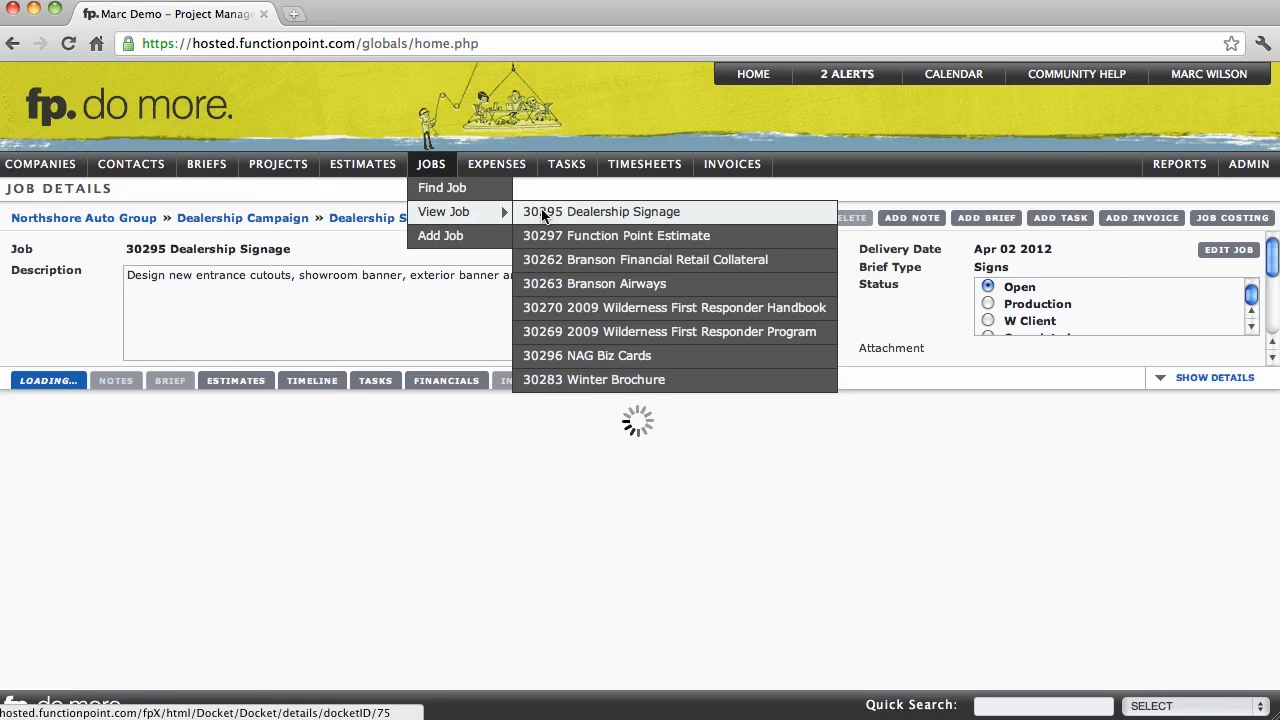
left_click(438, 384)
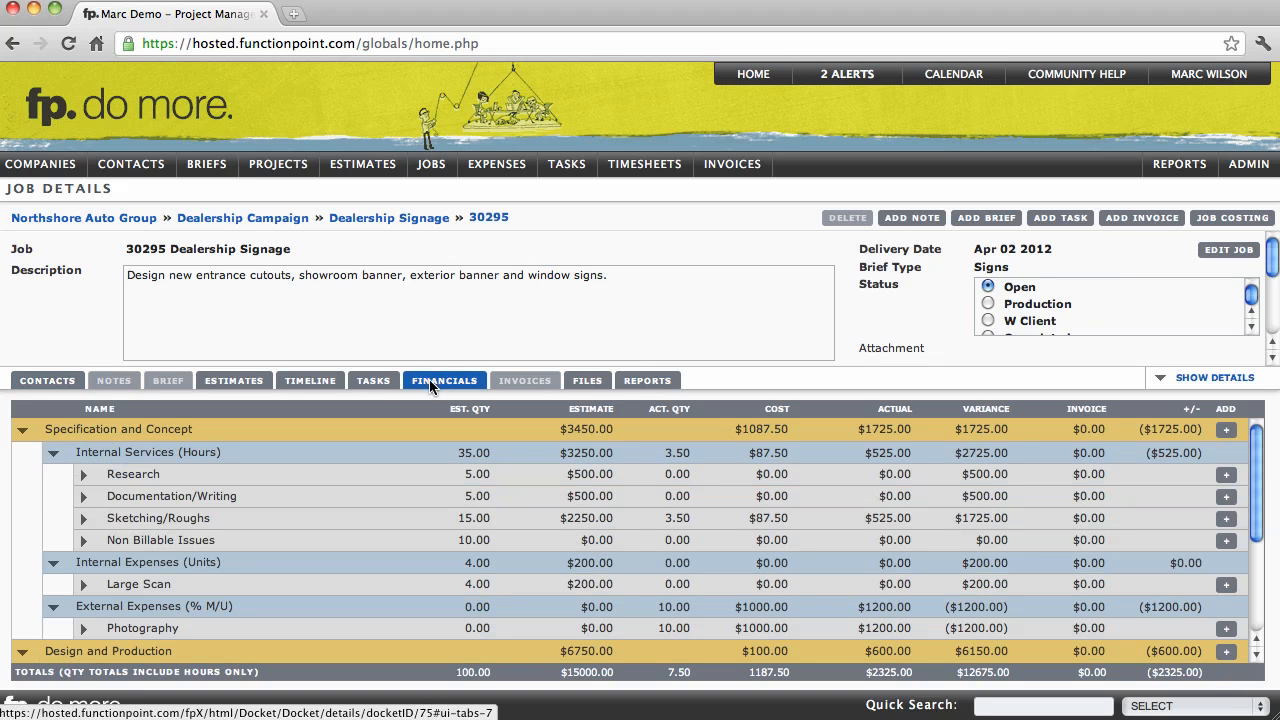
- Expand Photography under the Specification and Concept external expenses to check the recorded purchase, and collapse it again
left_click_drag(58, 430, 174, 499)
left_click(162, 498)
scroll(113, 578, "down", 1)
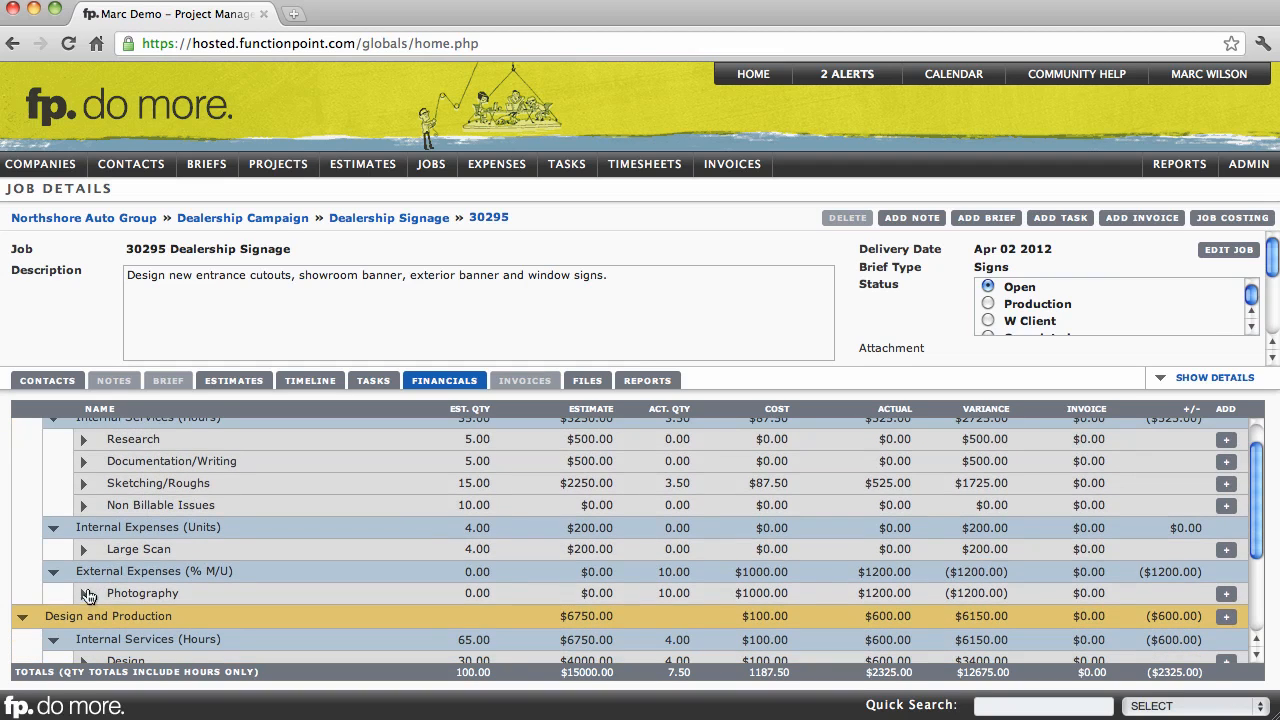
left_click(85, 594)
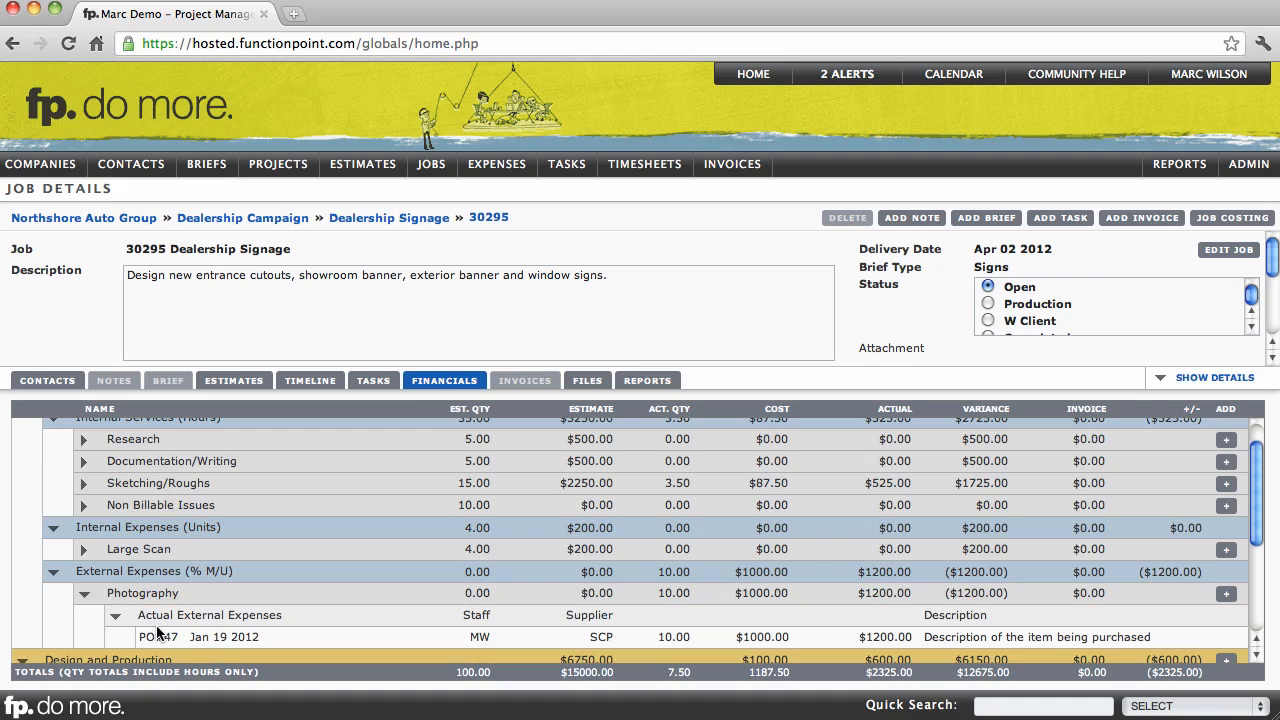
left_click(84, 594)
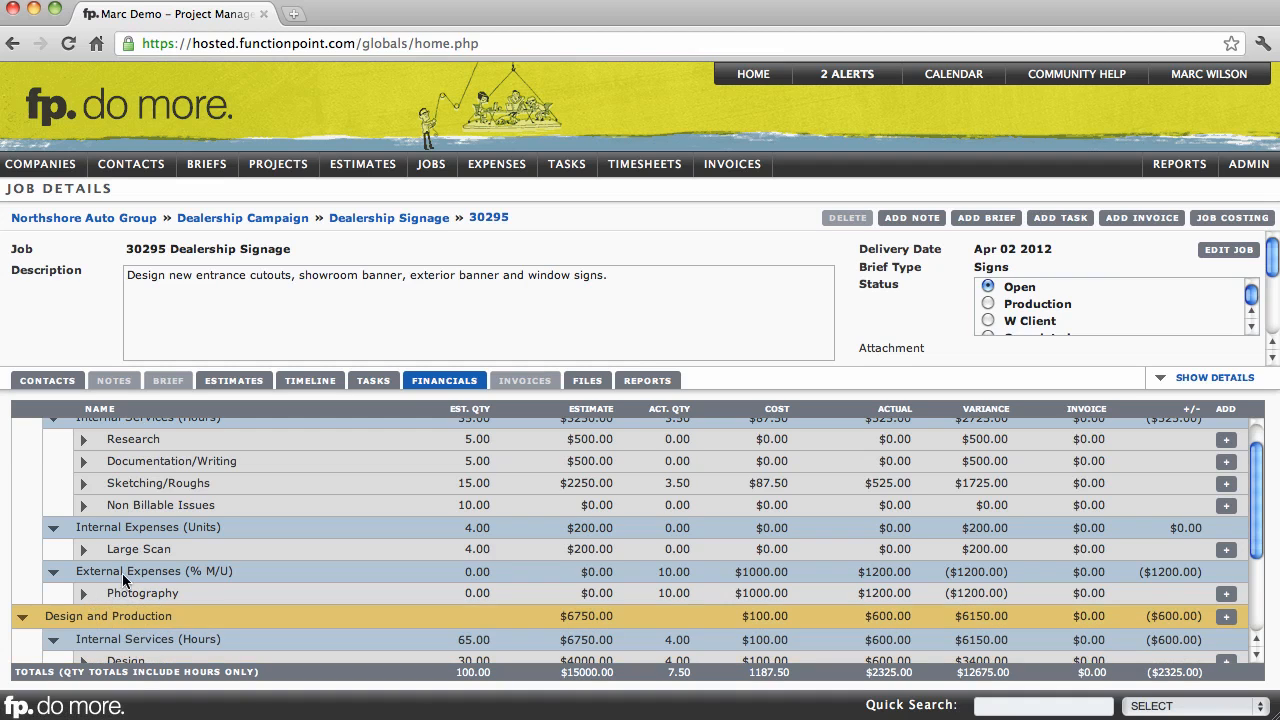
- Start a new external expense from the Printing item in the job's Printing phase
scroll(140, 568, "down", 4)
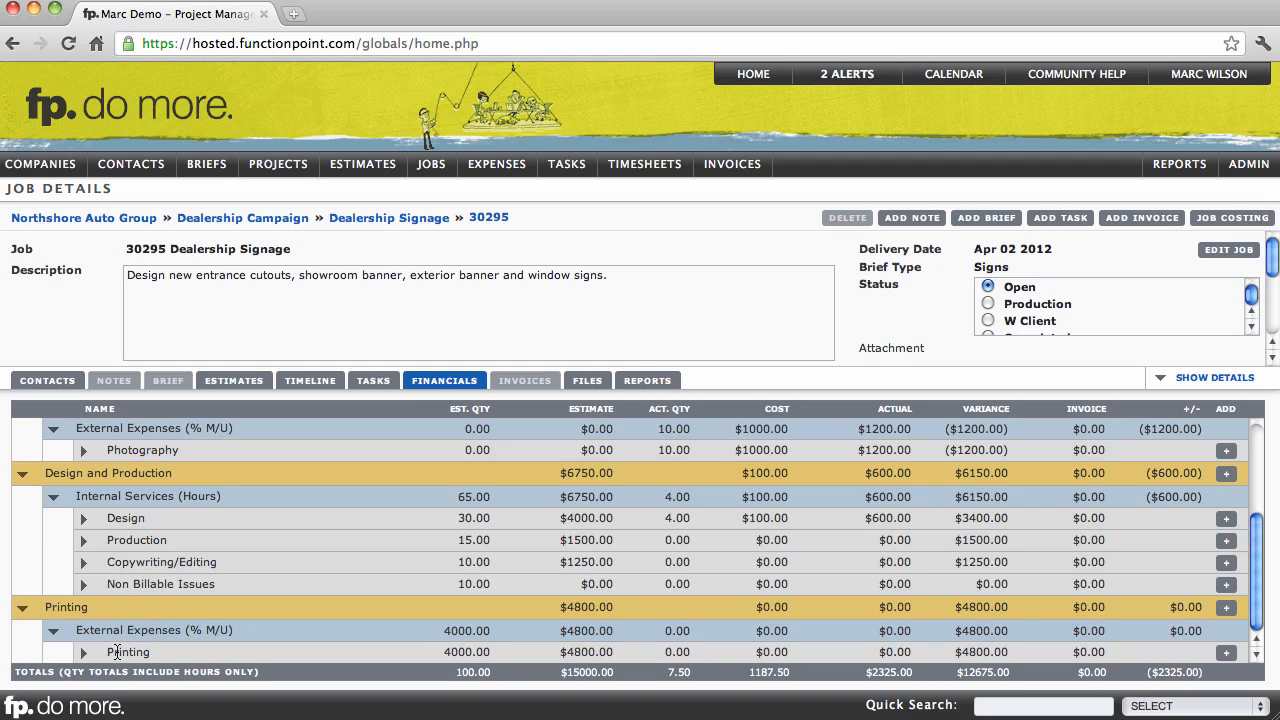
left_click_drag(113, 652, 148, 652)
left_click(145, 652)
left_click(1223, 653)
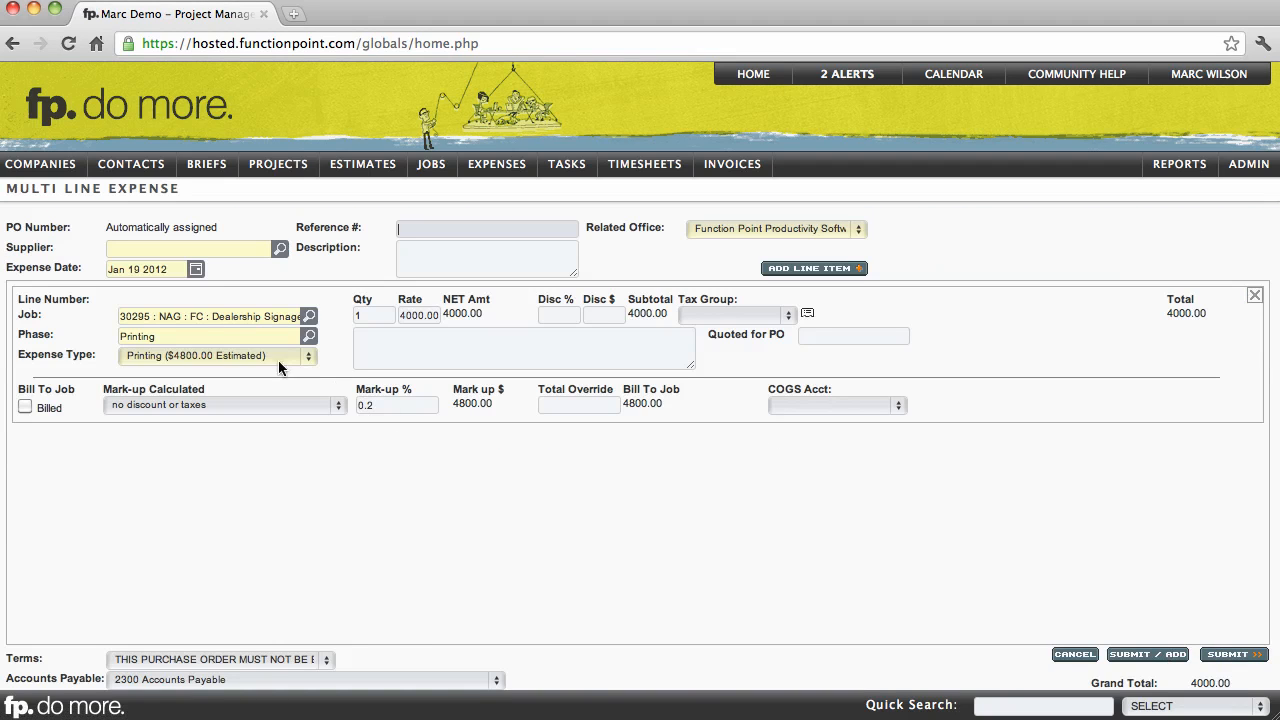
left_click_drag(53, 192, 166, 191)
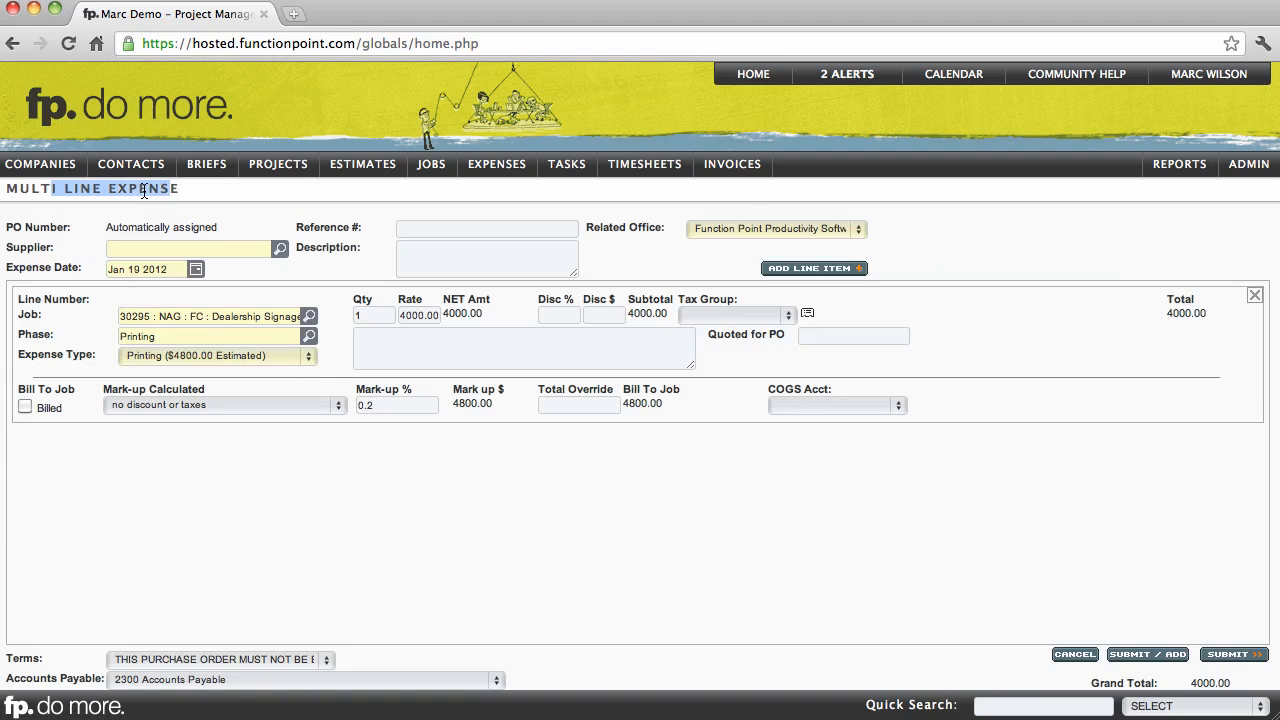
- Set the expense's supplier to Starboarding Custom Printing and enter "Description" as the Printing line's description
left_click(143, 191)
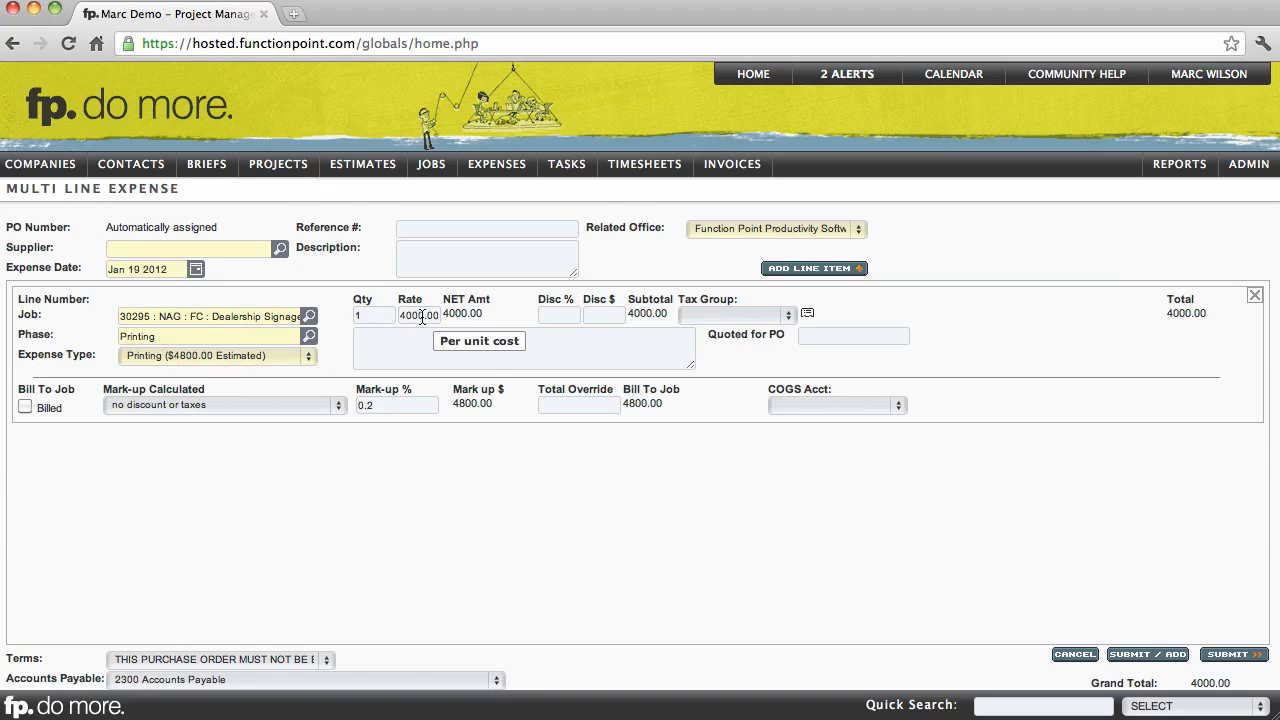
left_click(240, 252)
type("starb")
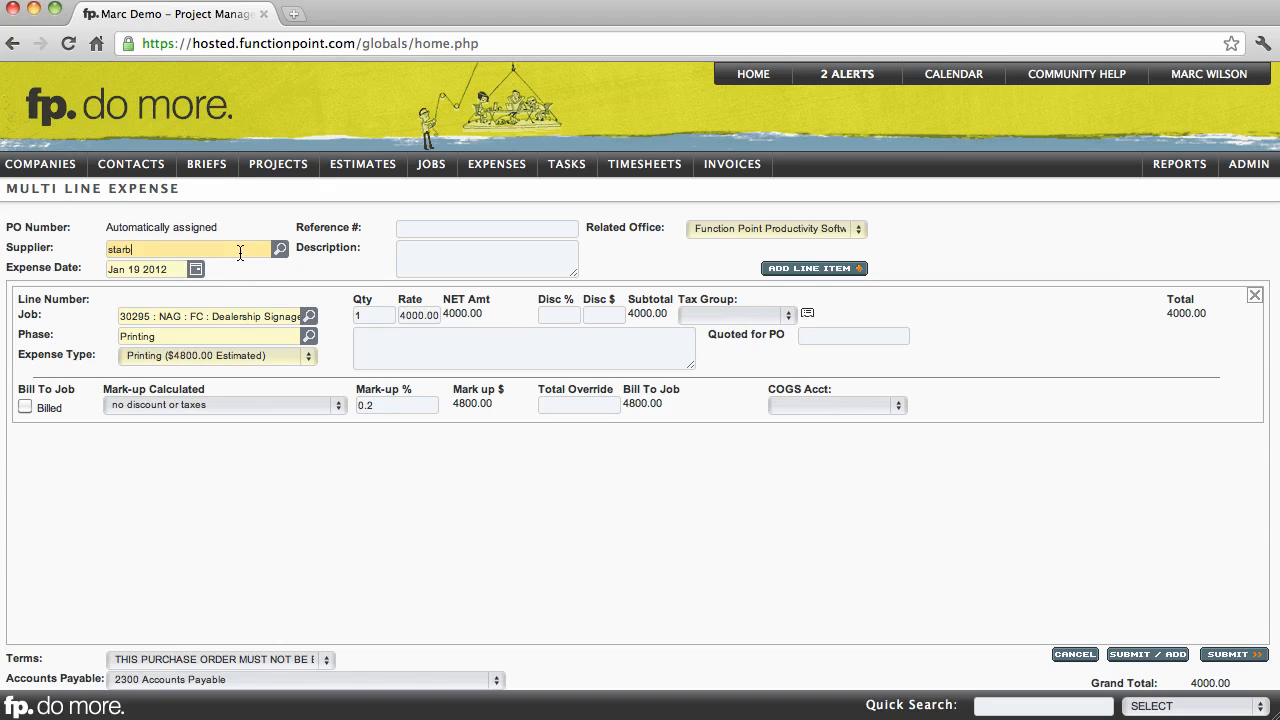
key("Tab")
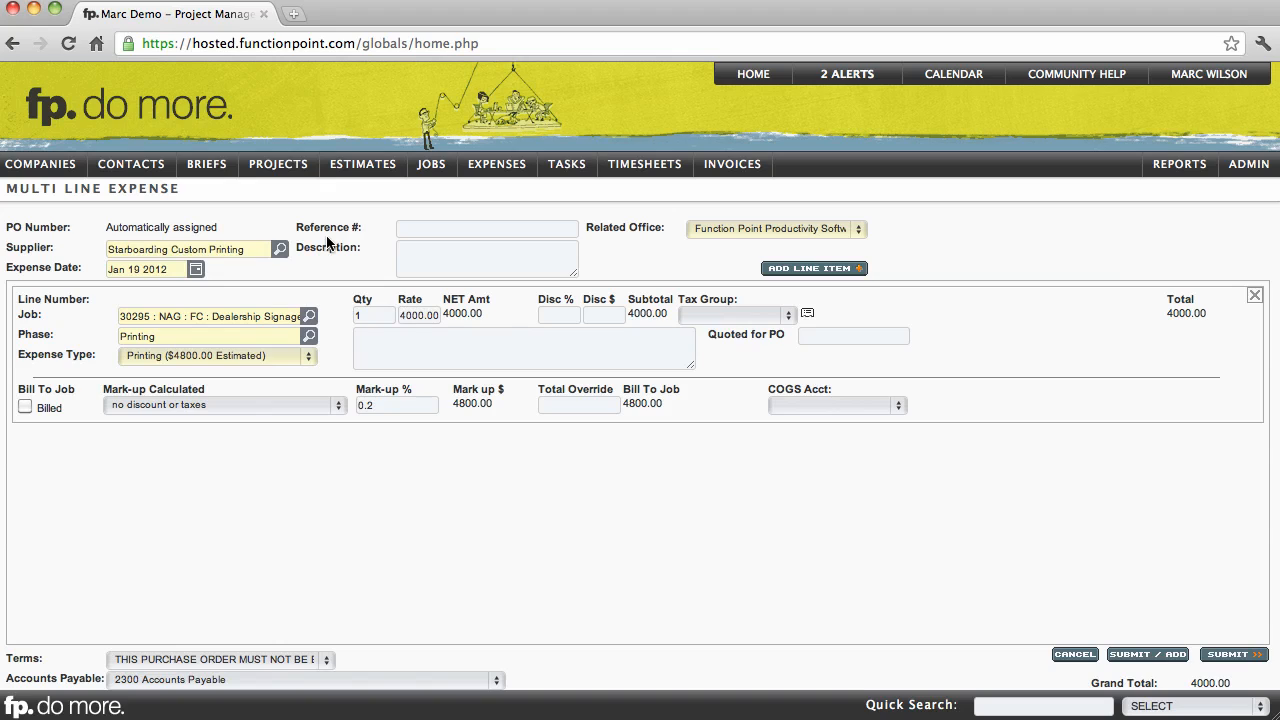
left_click(407, 336)
type("Description")
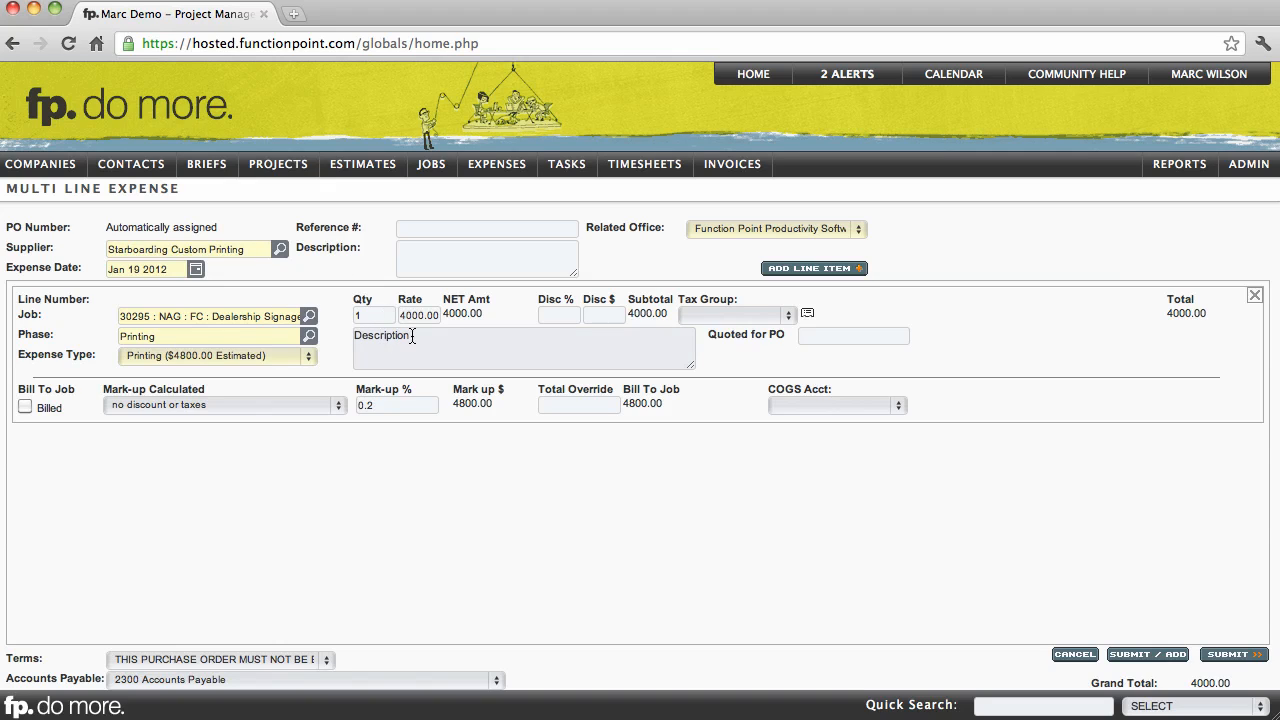
- Enter 4000 as the Printing line's quoted amount for the purchase order, leaving the discounts and tax group empty
left_click(575, 316)
left_click(604, 317)
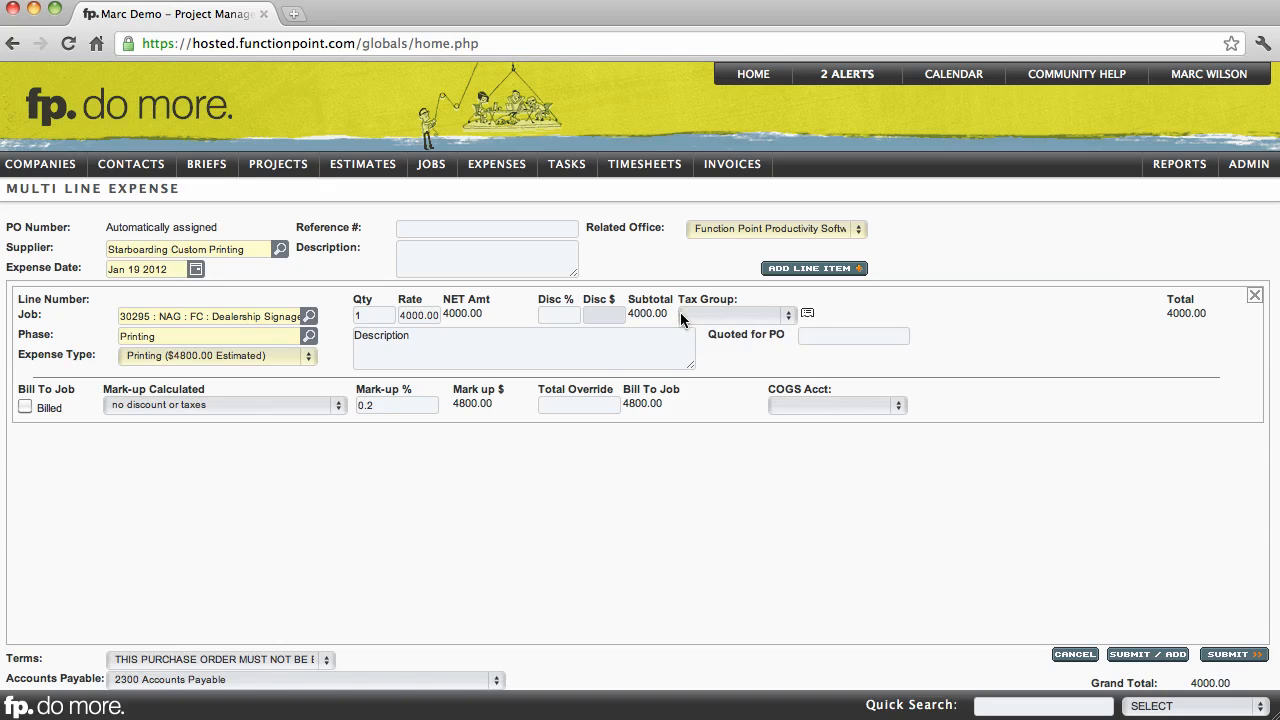
left_click(712, 315)
left_click(875, 316)
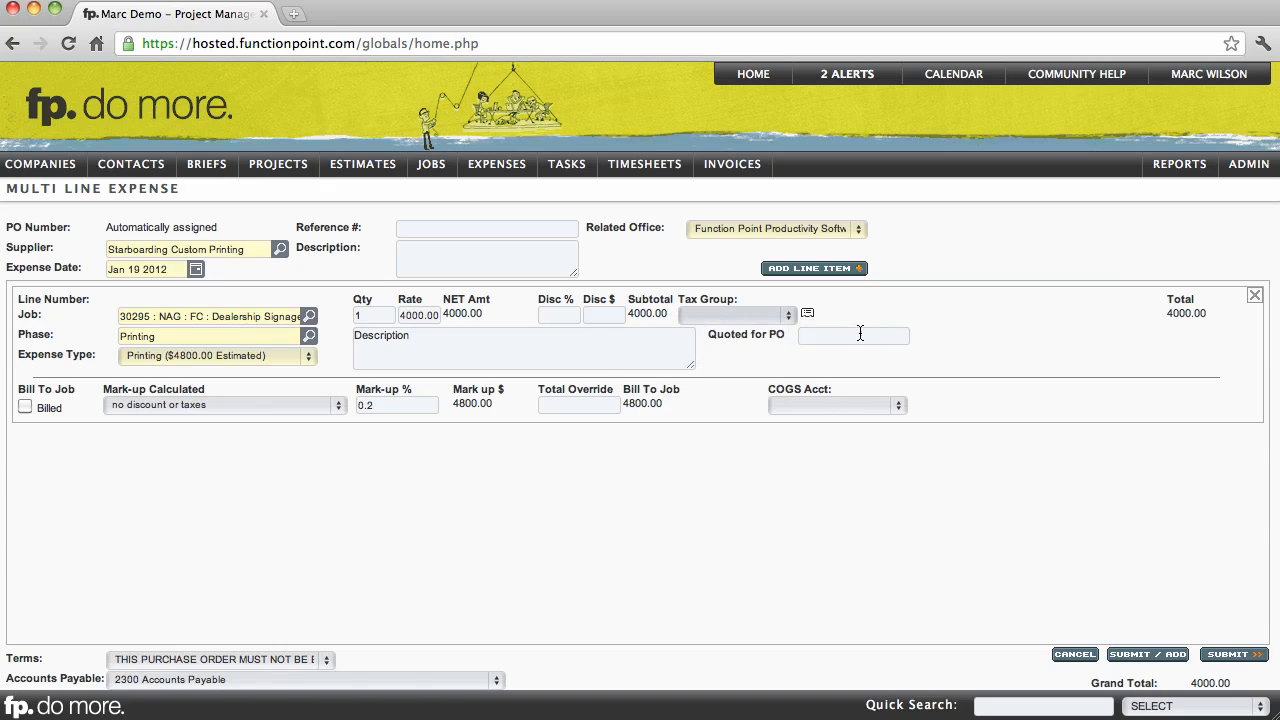
left_click(858, 335)
type("4000")
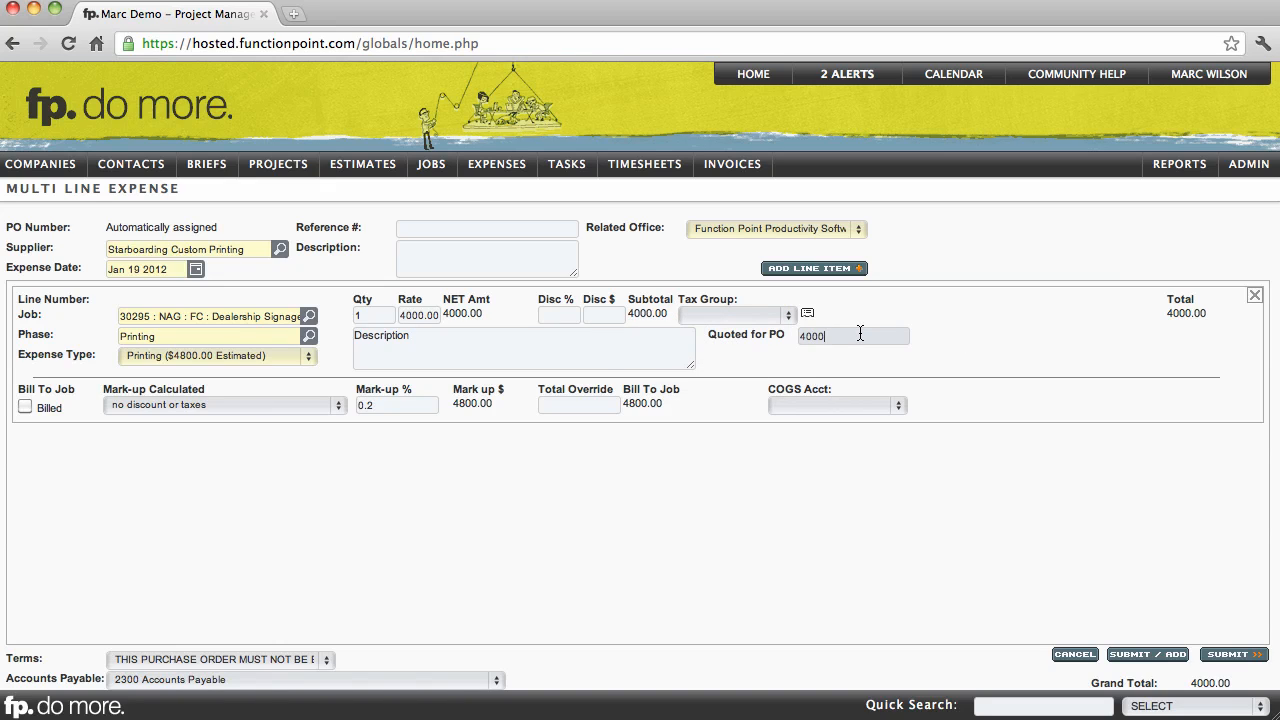
- Set the Printing line's COGS account to 5920 Printing (COGS) and submit the expense
left_click(882, 466)
left_click(884, 406)
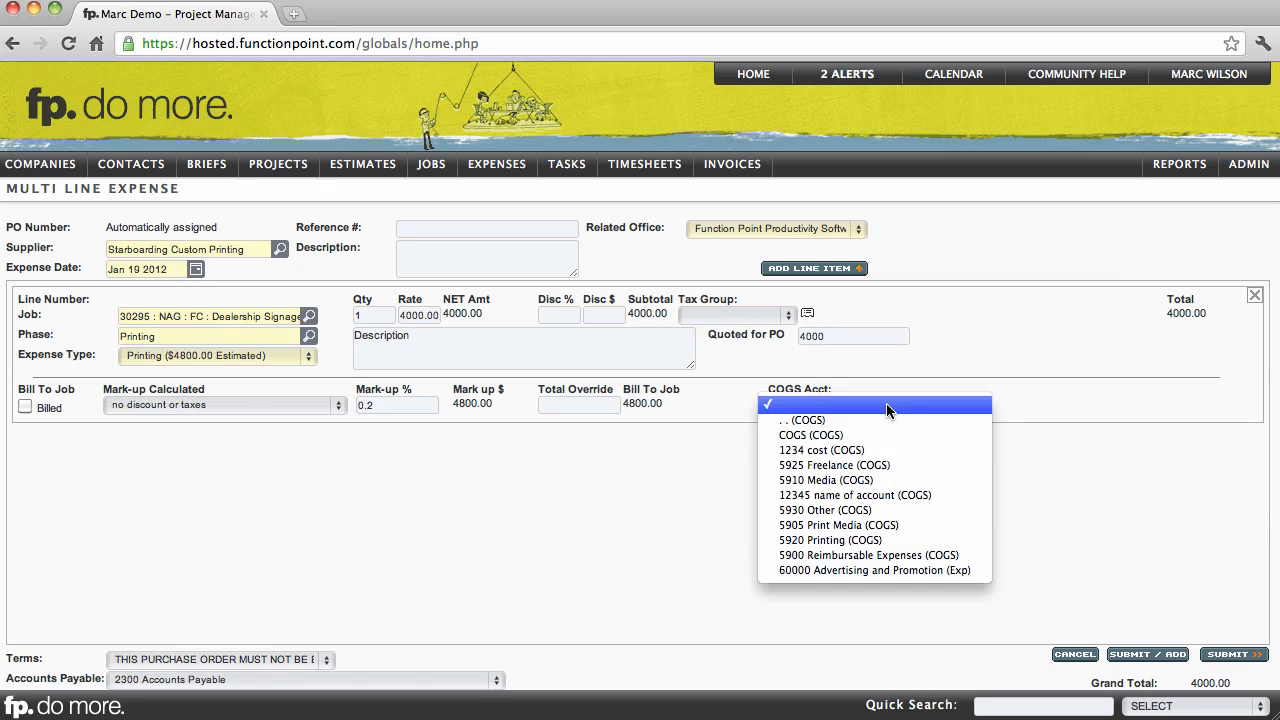
left_click(845, 540)
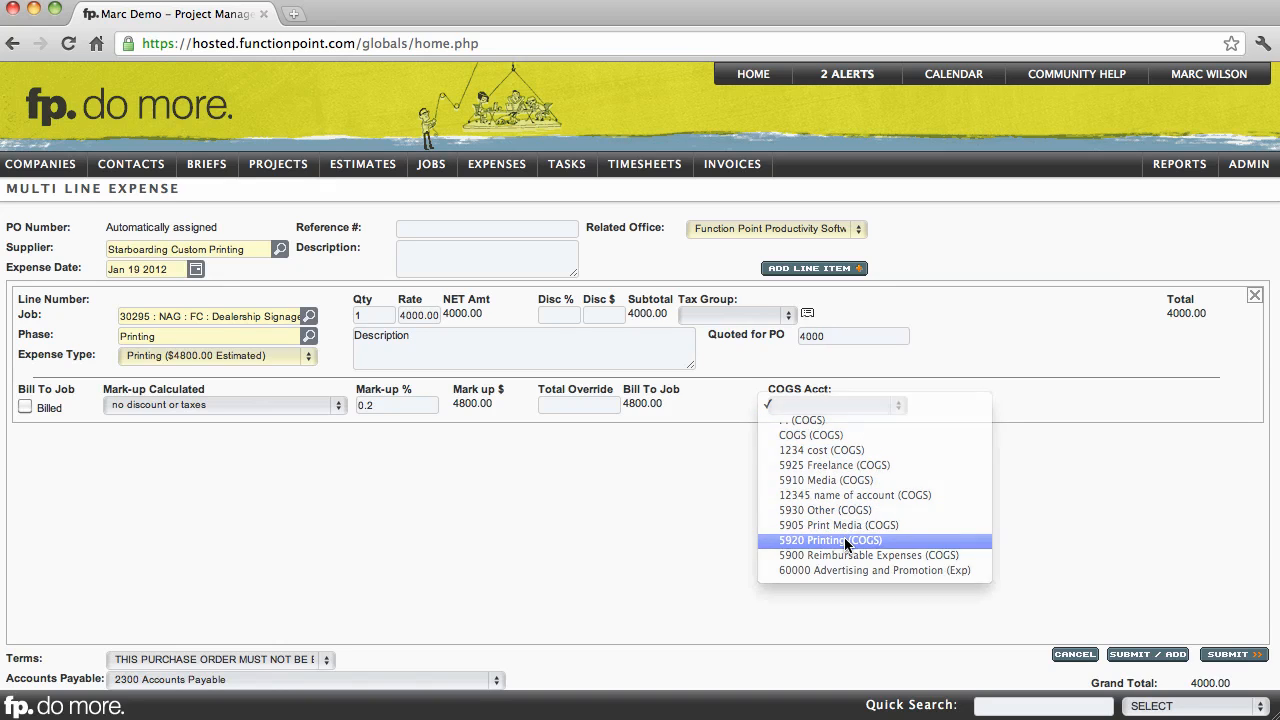
left_click(1245, 663)
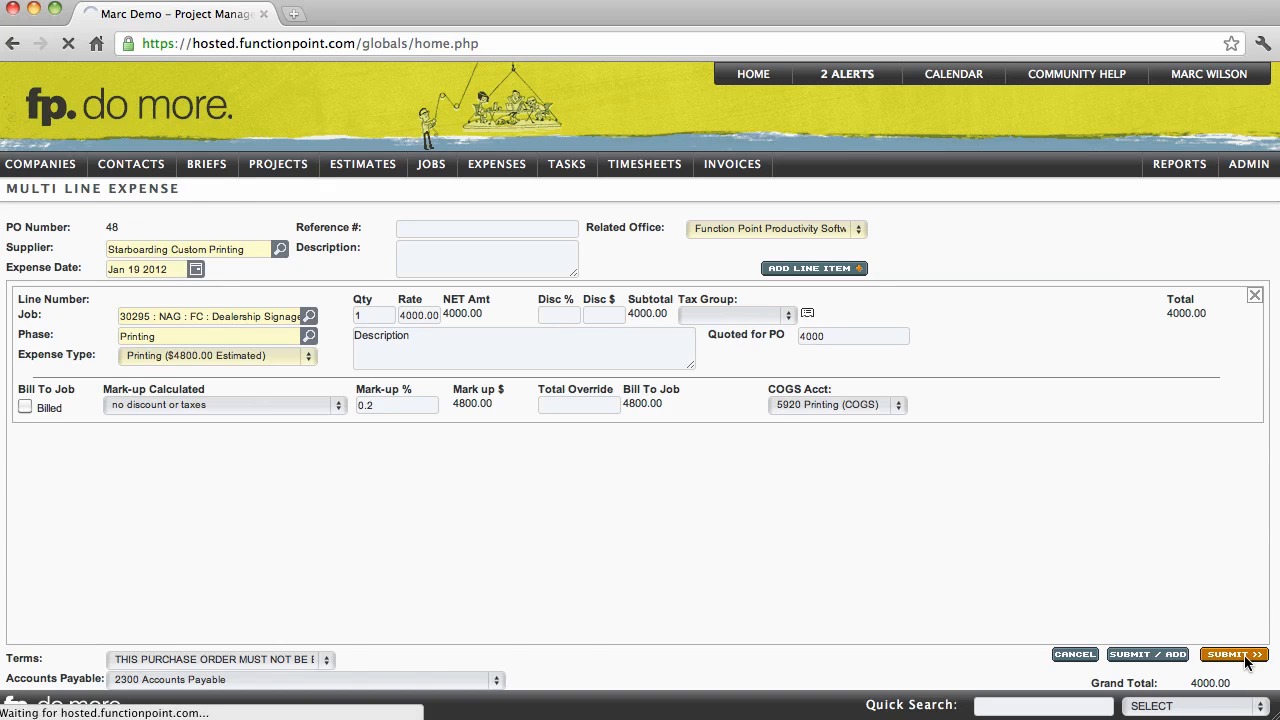